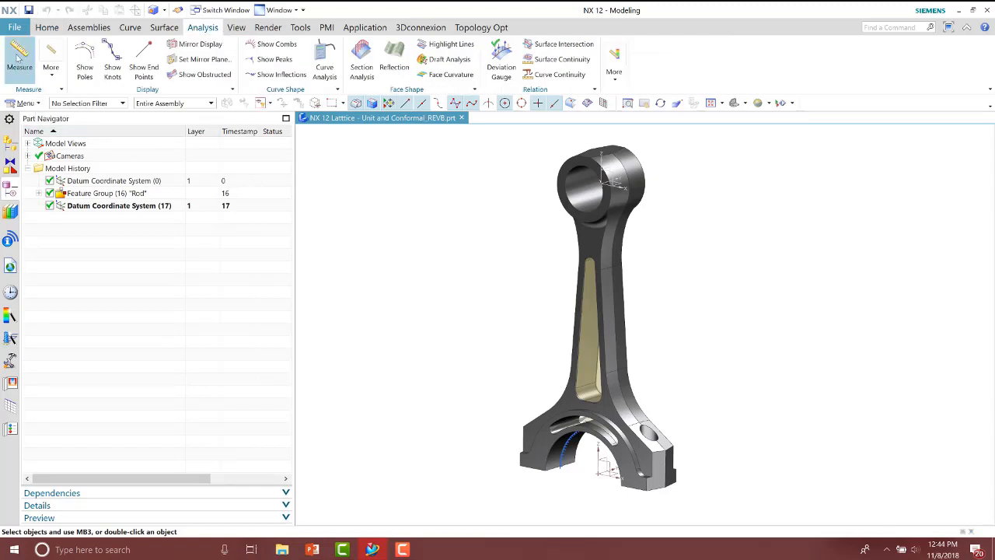
pyautogui.click(46, 29)
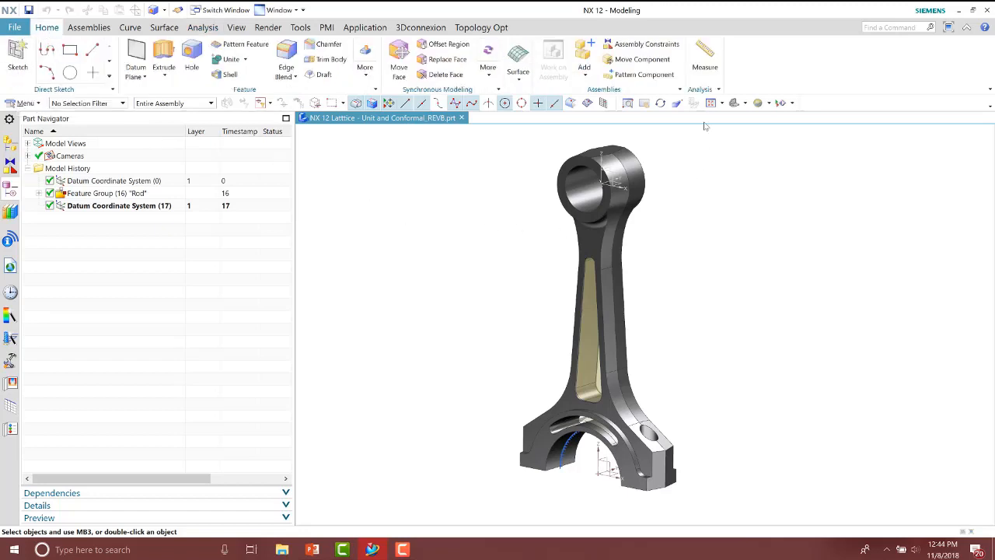
pyautogui.click(719, 270)
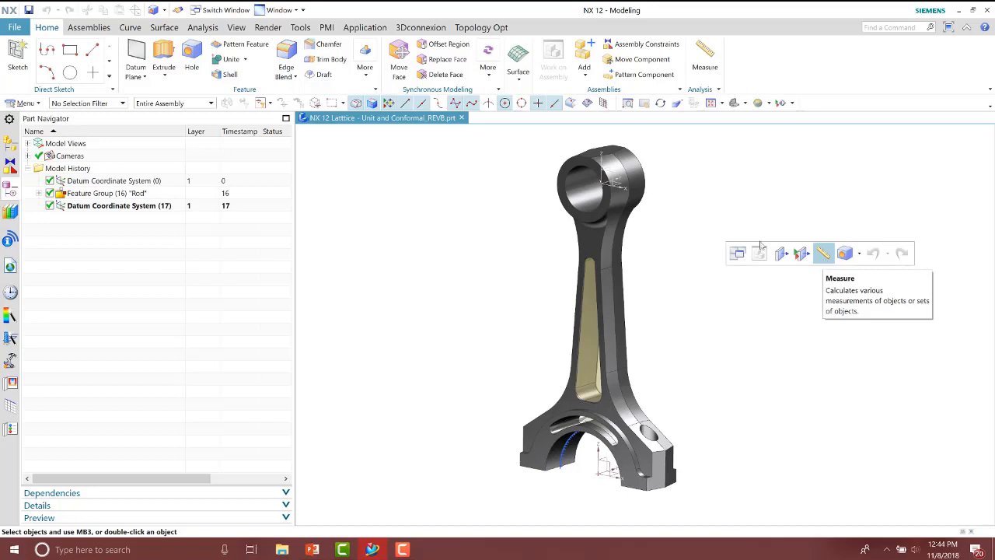
pyautogui.click(375, 277)
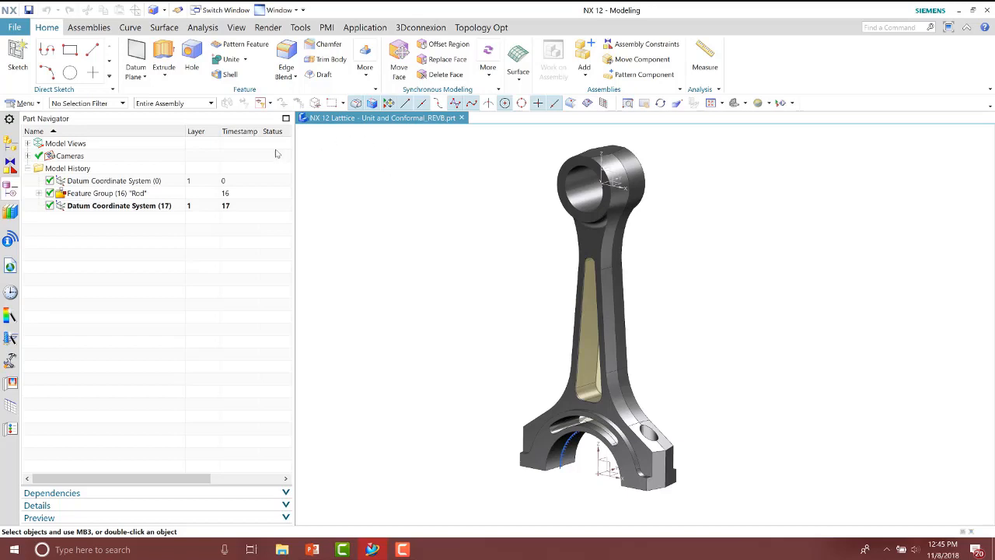
# Step: Check the software version in the About NX information and close it
pyautogui.click(15, 31)
pyautogui.moveTo(47, 277)
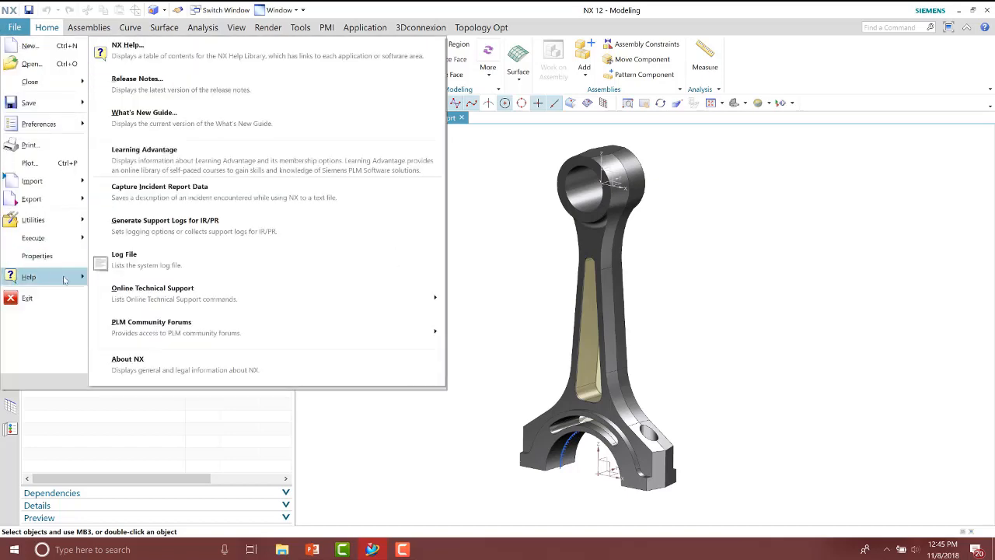
pyautogui.click(185, 369)
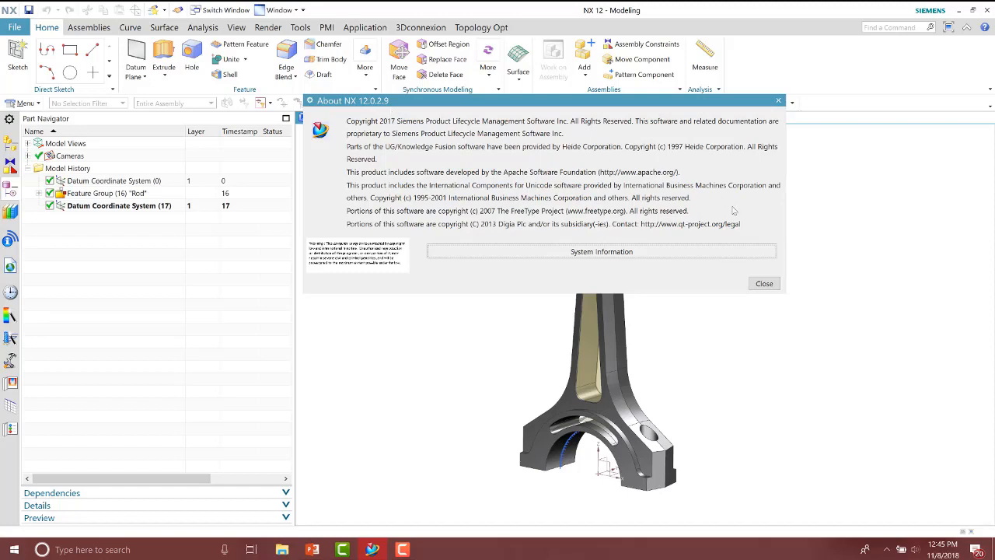
pyautogui.click(765, 283)
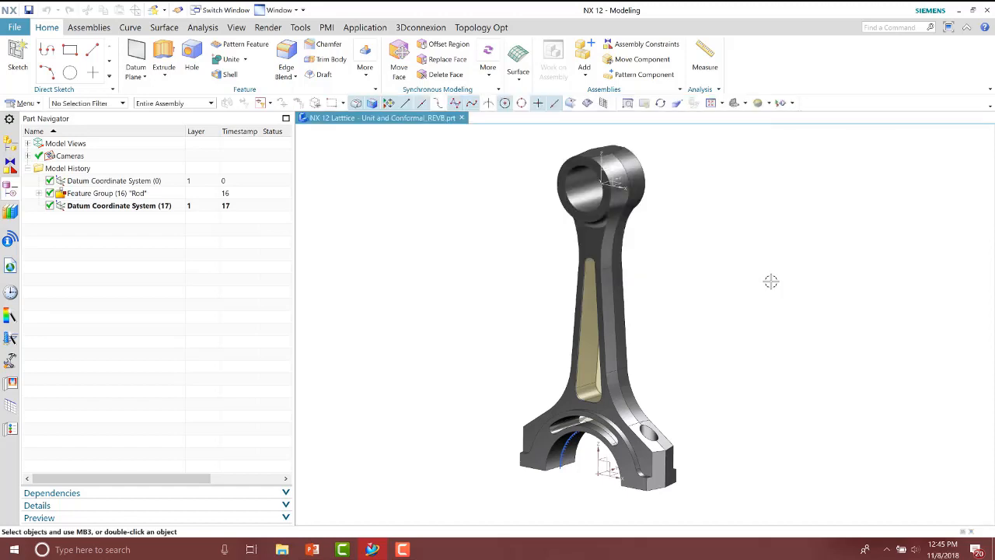
# Step: Start the Measure command, expand its Hints and Settings, and review the Reference CSYS choices
pyautogui.click(787, 271)
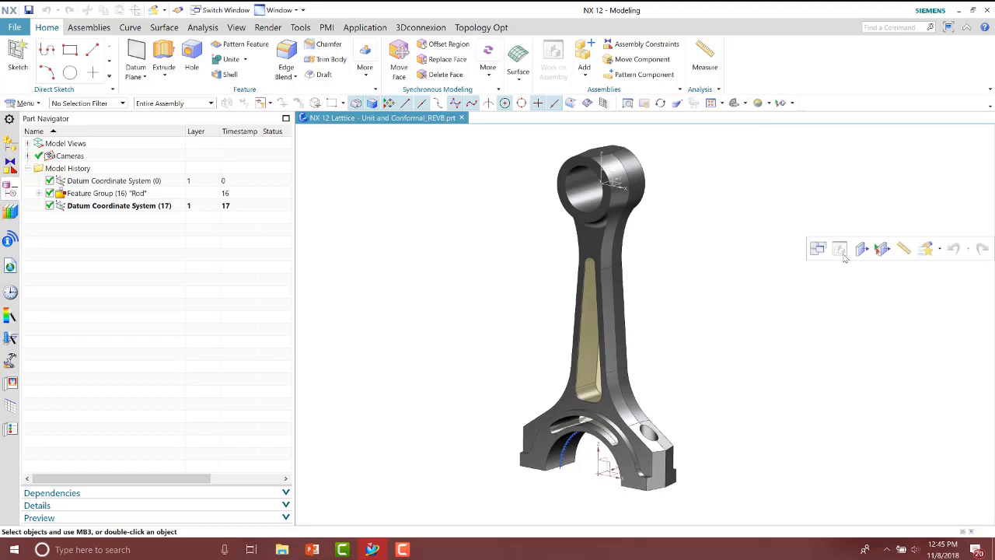
pyautogui.click(905, 249)
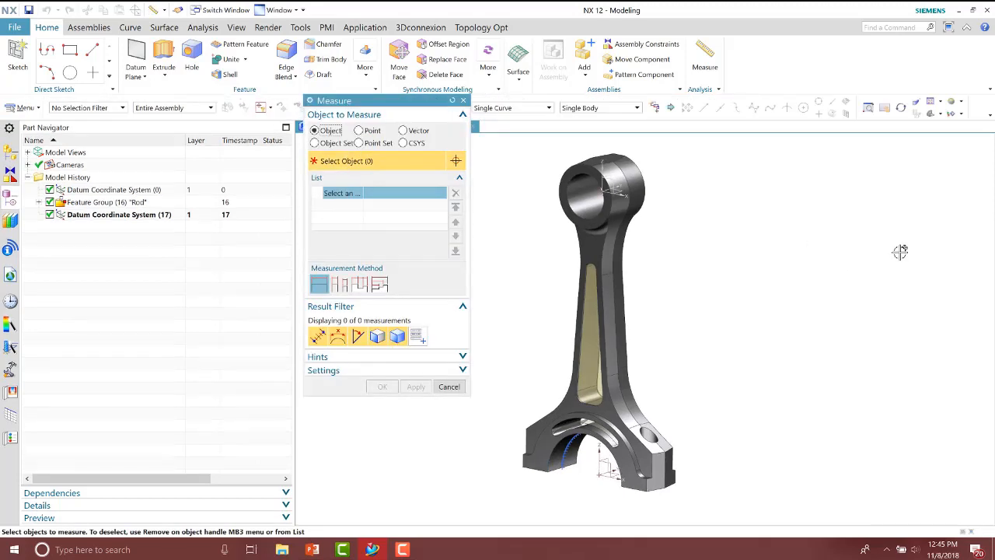
pyautogui.moveTo(392, 101); pyautogui.dragTo(420, 120)
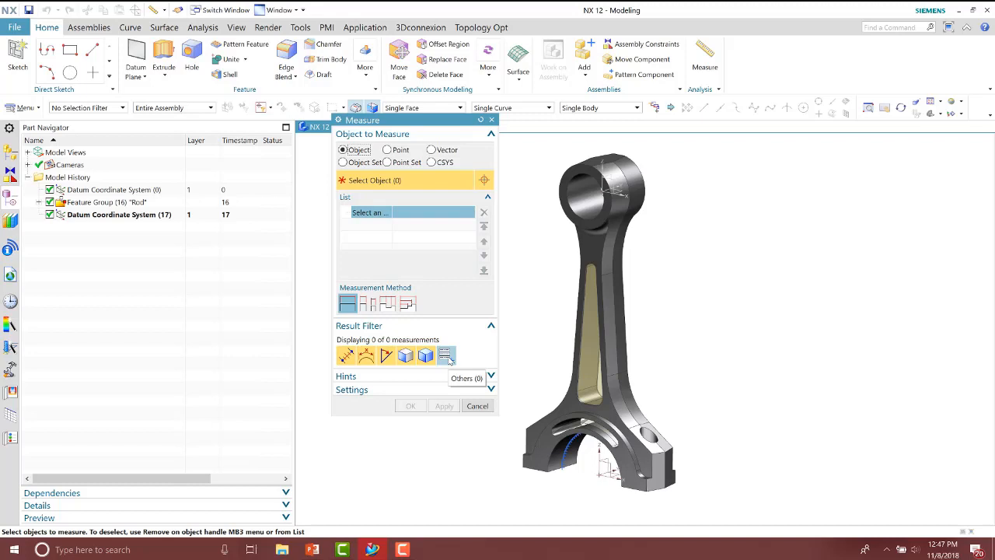
pyautogui.click(412, 378)
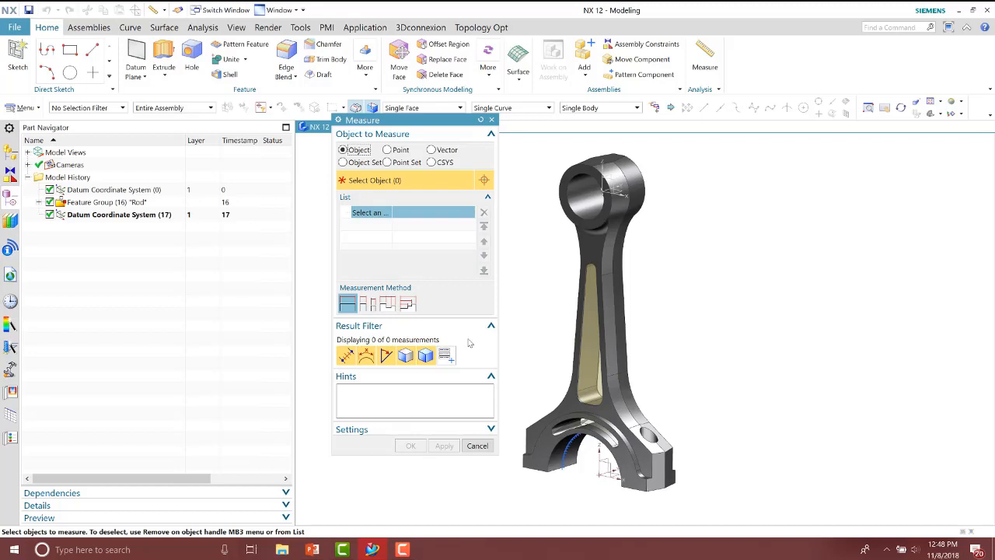
pyautogui.moveTo(440, 124); pyautogui.dragTo(438, 77)
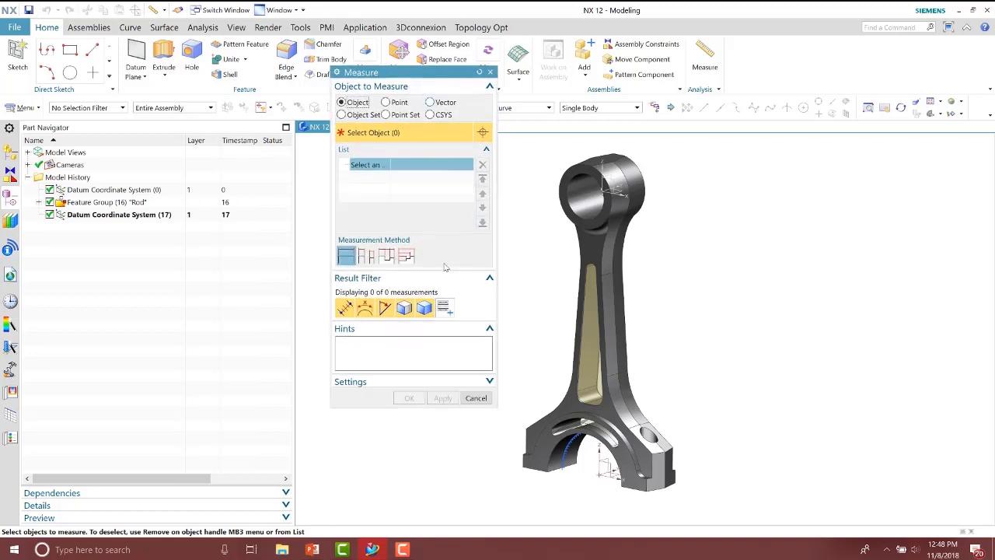
pyautogui.click(436, 381)
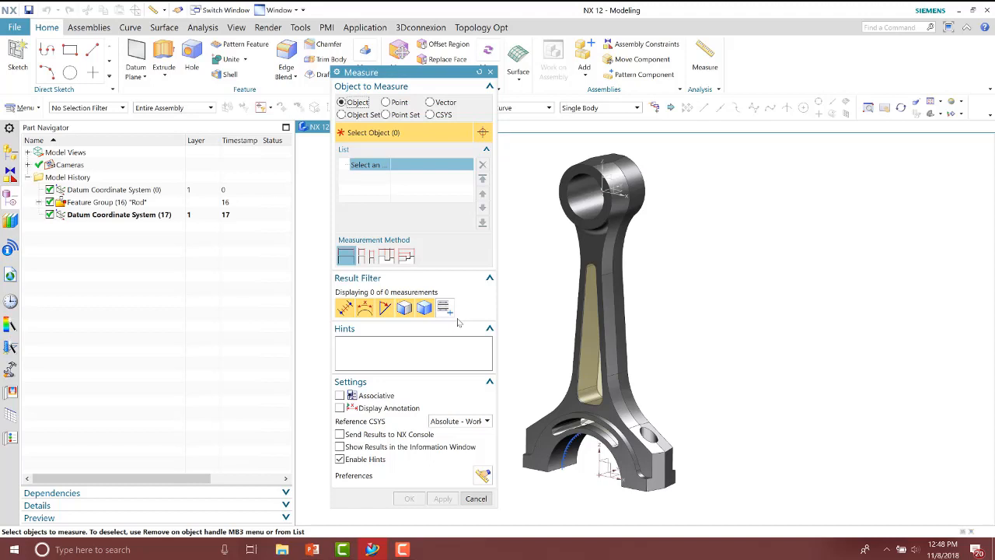
pyautogui.click(479, 422)
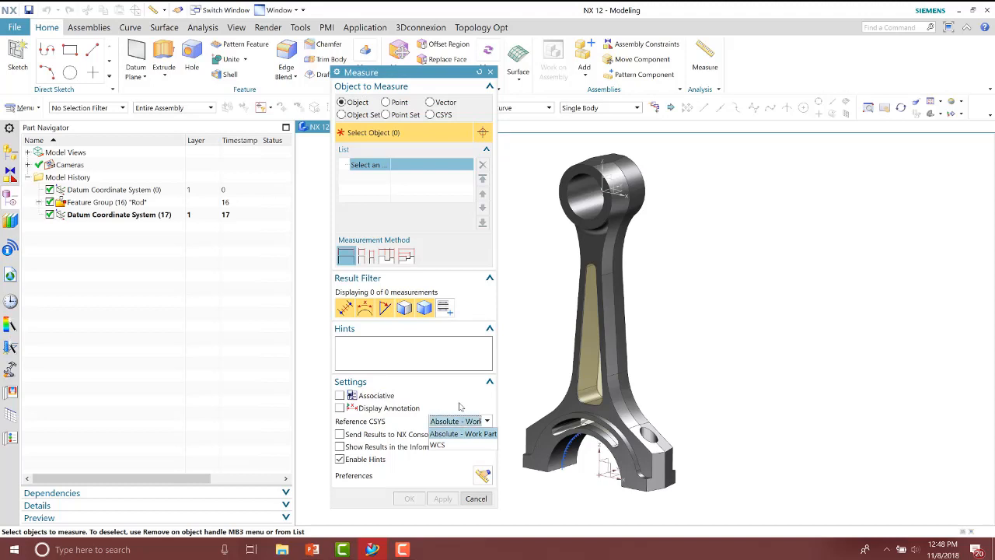
pyautogui.click(460, 406)
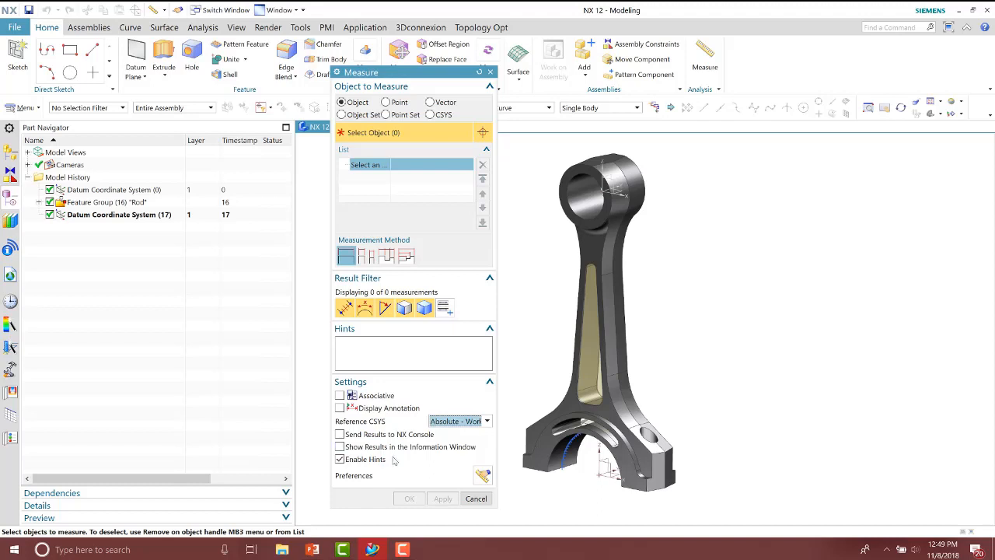
# Step: Open the Measurement Preferences, enlarge the dialog and review the available unit systems in the General settings
pyautogui.click(483, 476)
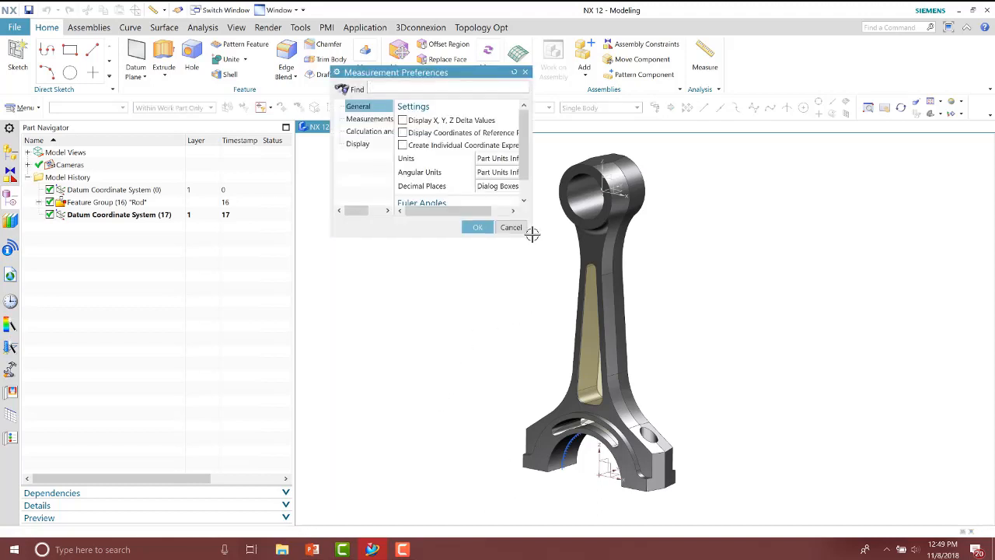
pyautogui.moveTo(532, 237); pyautogui.dragTo(719, 339)
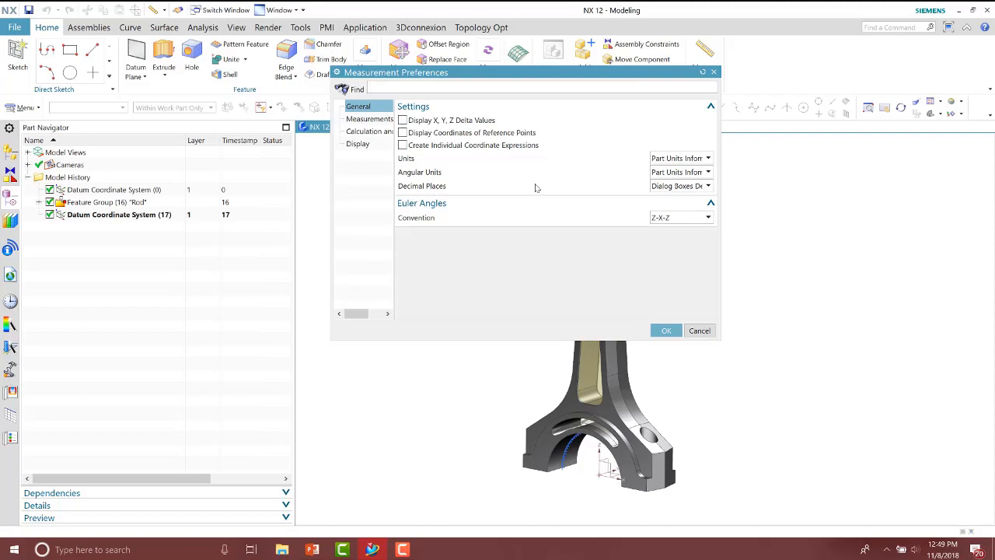
pyautogui.click(674, 159)
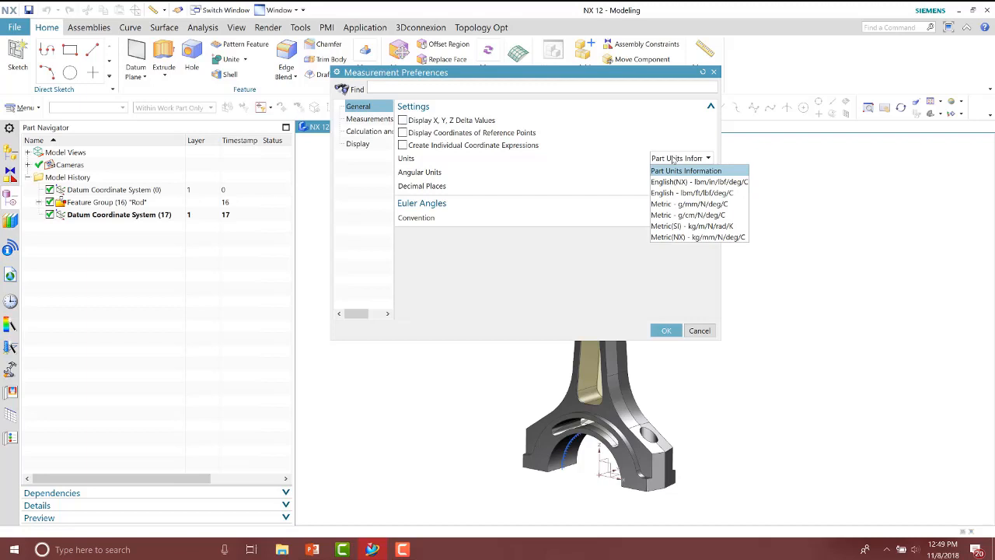
pyautogui.click(673, 159)
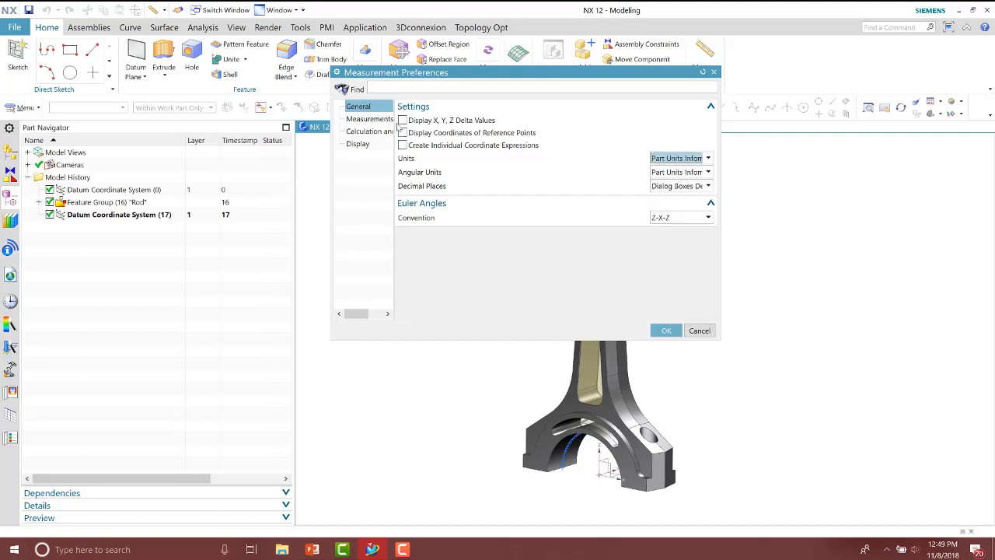
# Step: Review which measurements are enabled for bodies, faces, curves/edges and points, then cancel the preferences and the Measure command
pyautogui.click(385, 120)
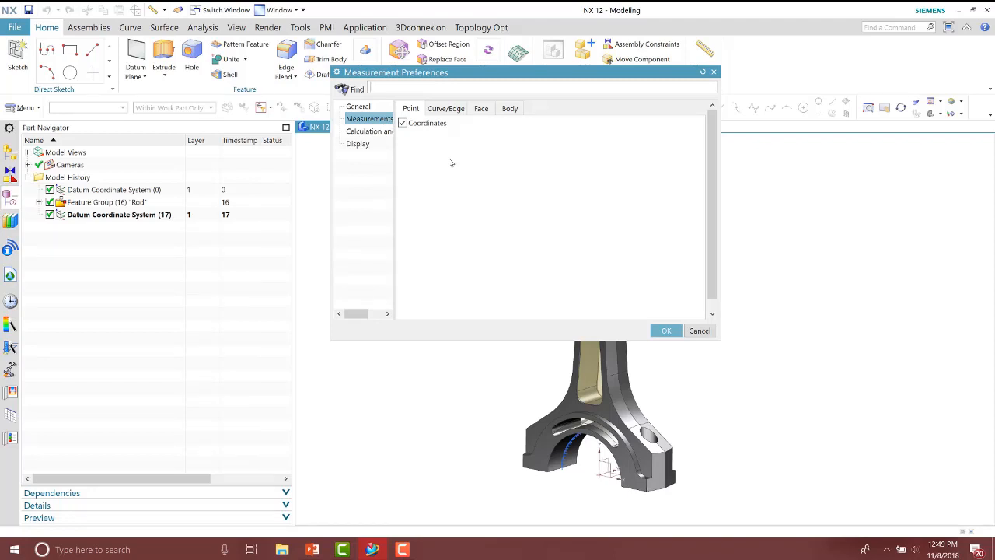
pyautogui.click(509, 108)
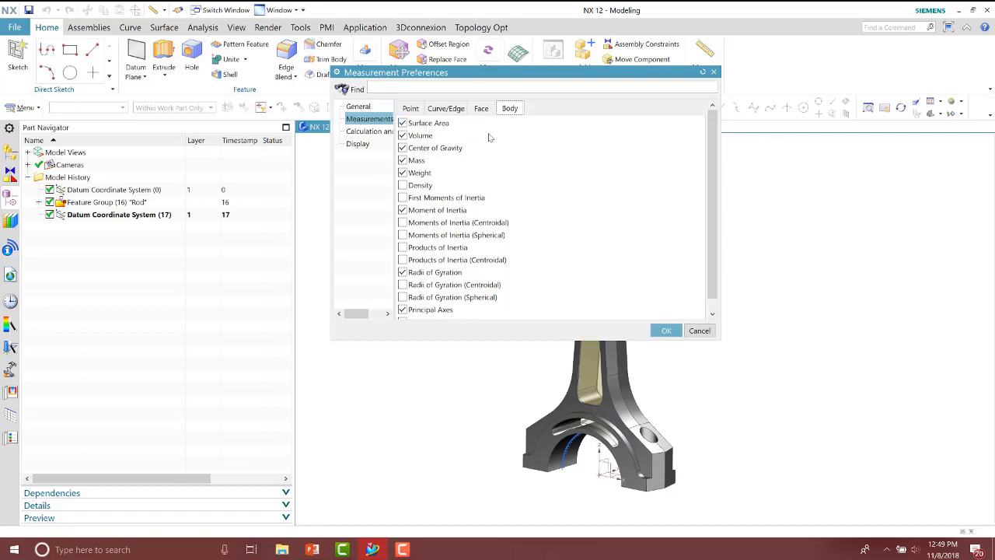
pyautogui.click(482, 109)
pyautogui.click(449, 110)
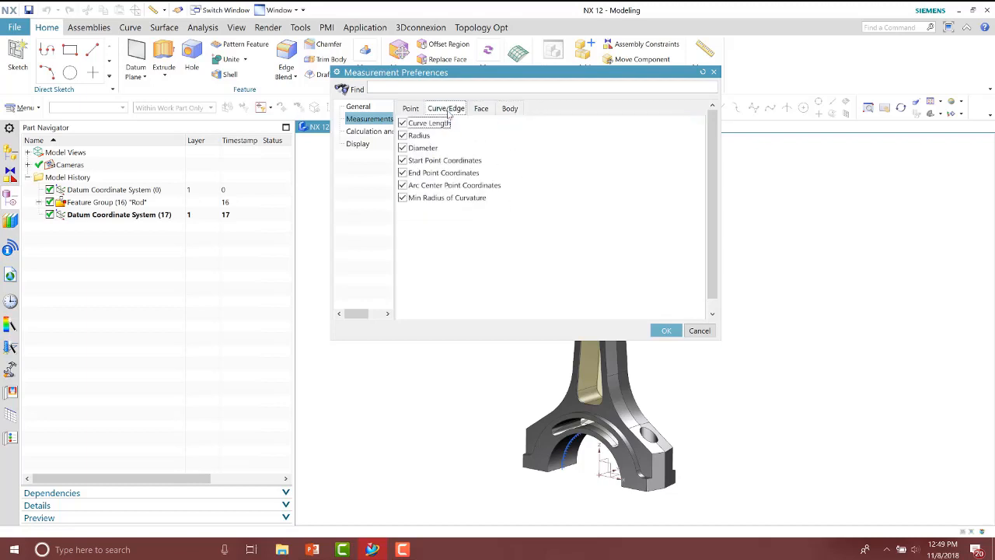
pyautogui.click(412, 110)
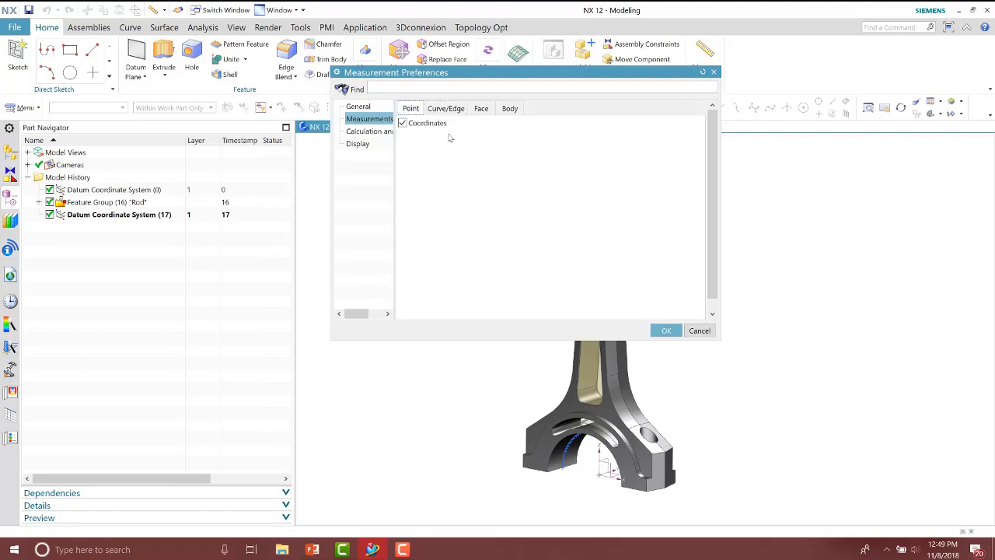
pyautogui.click(698, 332)
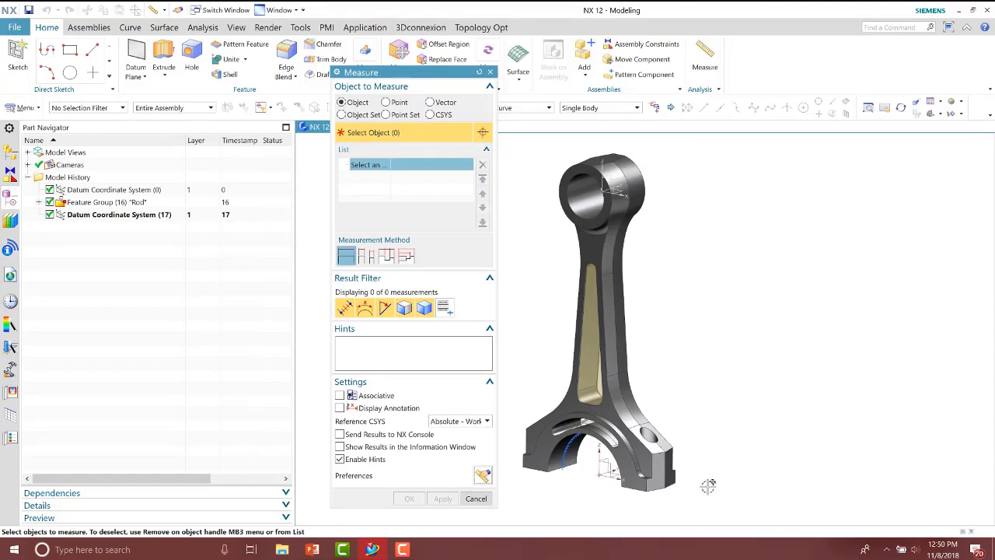
pyautogui.click(477, 501)
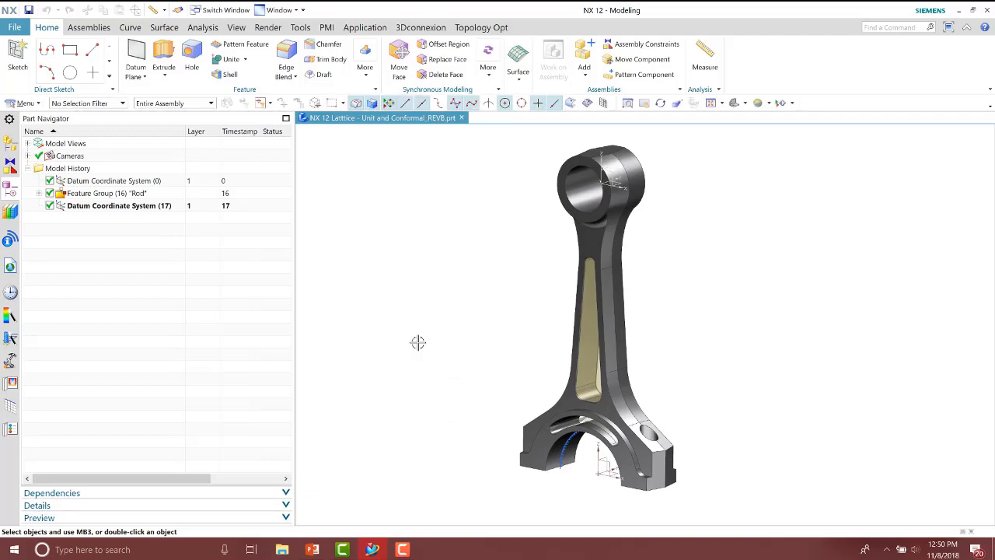
# Step: Review the Analysis measurement settings for points, curves, faces and bodies in the Customer Defaults, then cancel
pyautogui.click(15, 28)
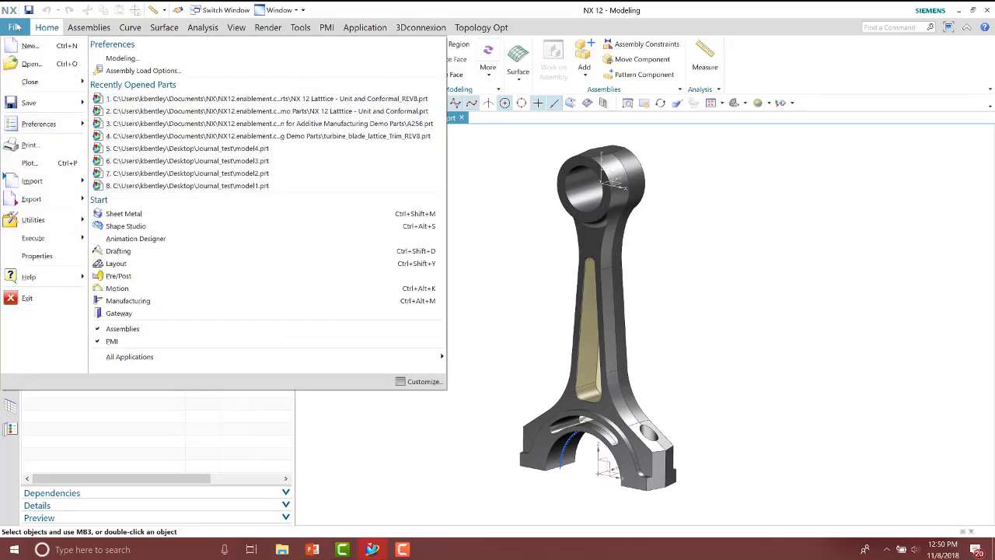
pyautogui.moveTo(32, 220)
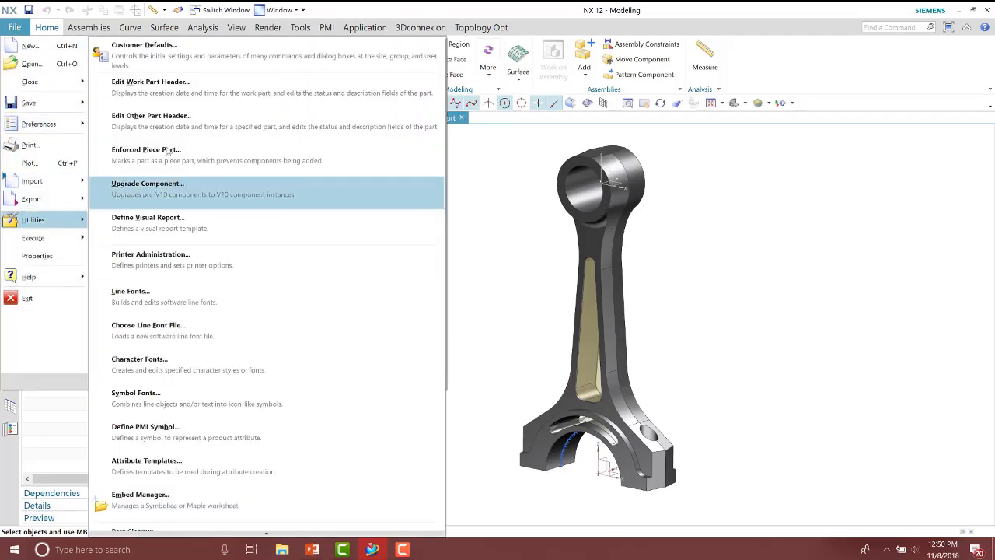
pyautogui.click(164, 68)
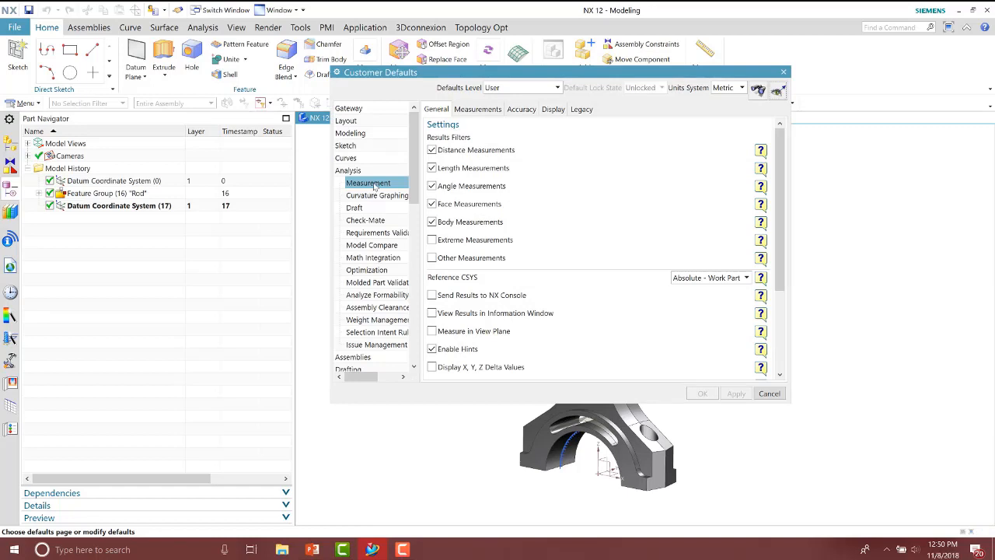
pyautogui.click(477, 114)
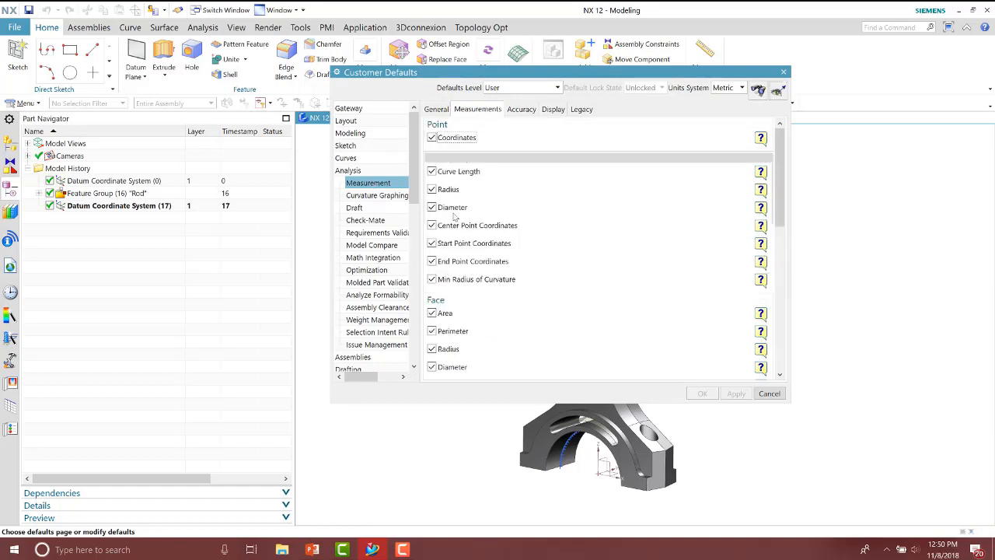
pyautogui.scroll(-2, 494, 241)
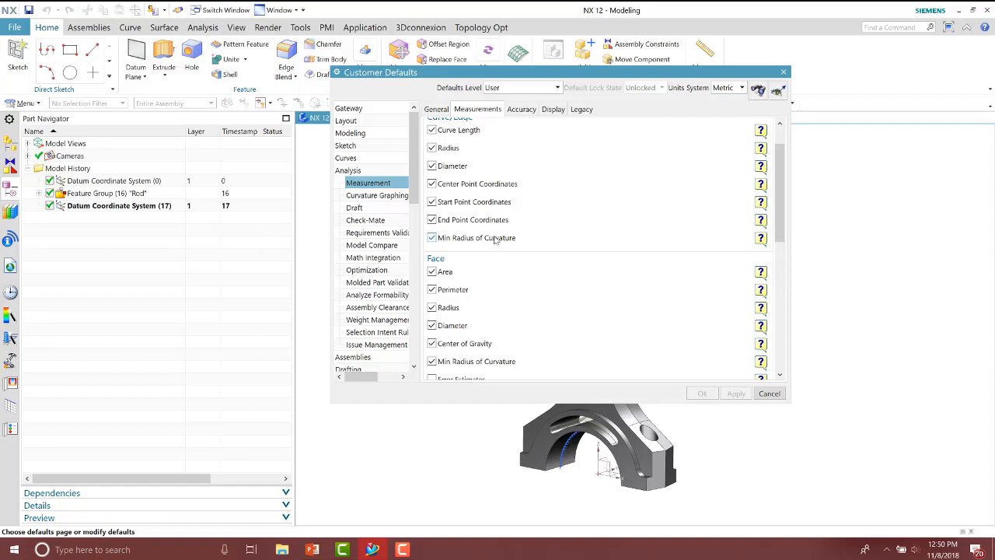
pyautogui.scroll(-4, 494, 241)
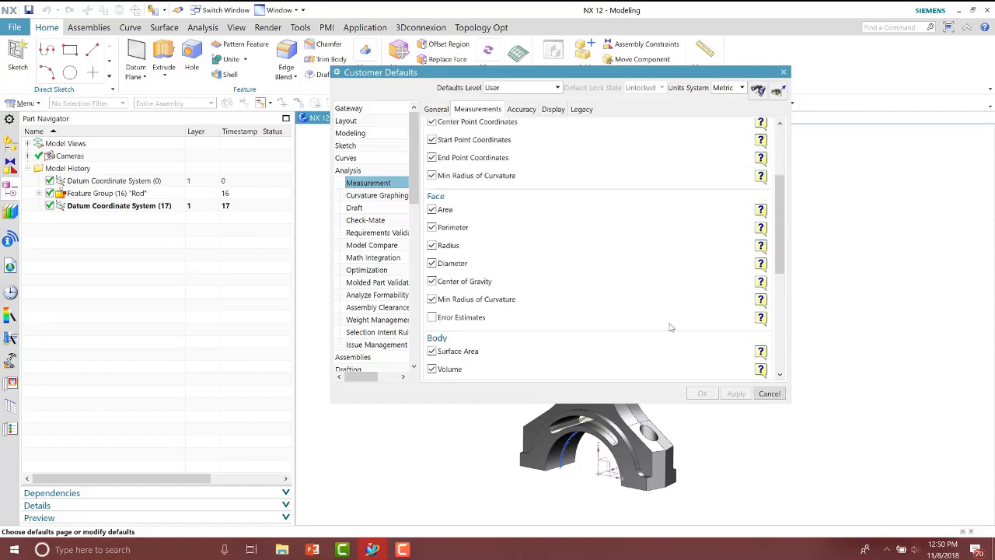
pyautogui.click(769, 394)
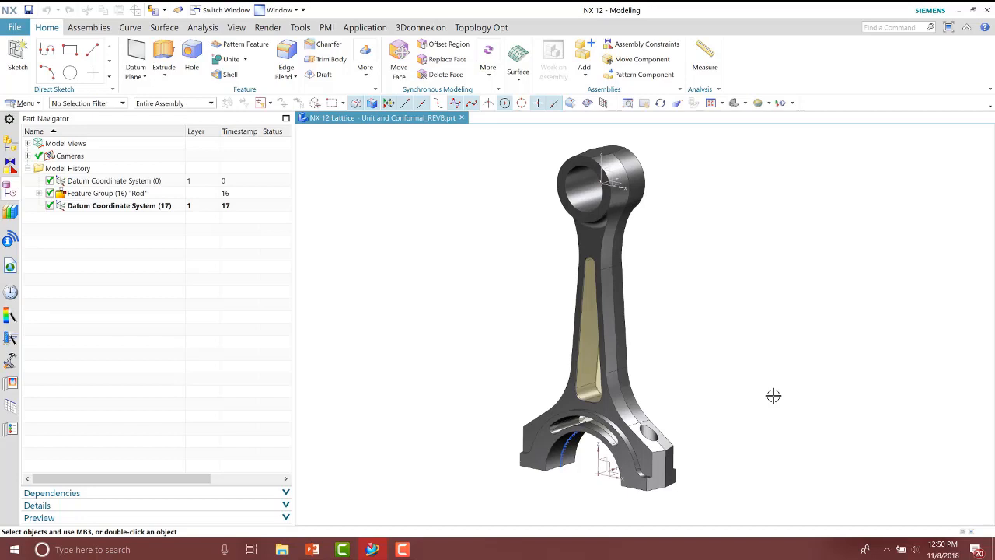
# Step: Measure the flat mating face around the bolt hole at the big end of the connecting rod
pyautogui.rightClick(793, 381)
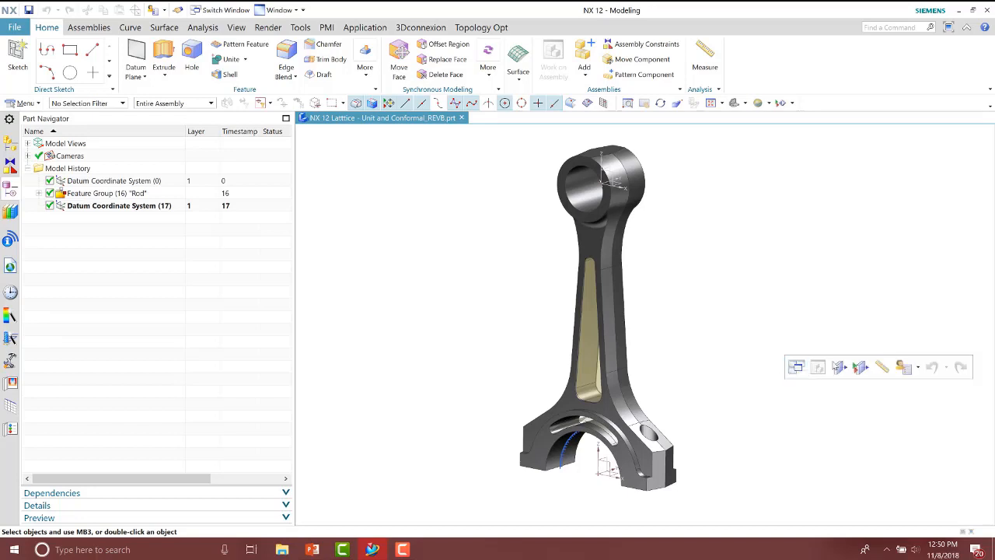
pyautogui.click(882, 363)
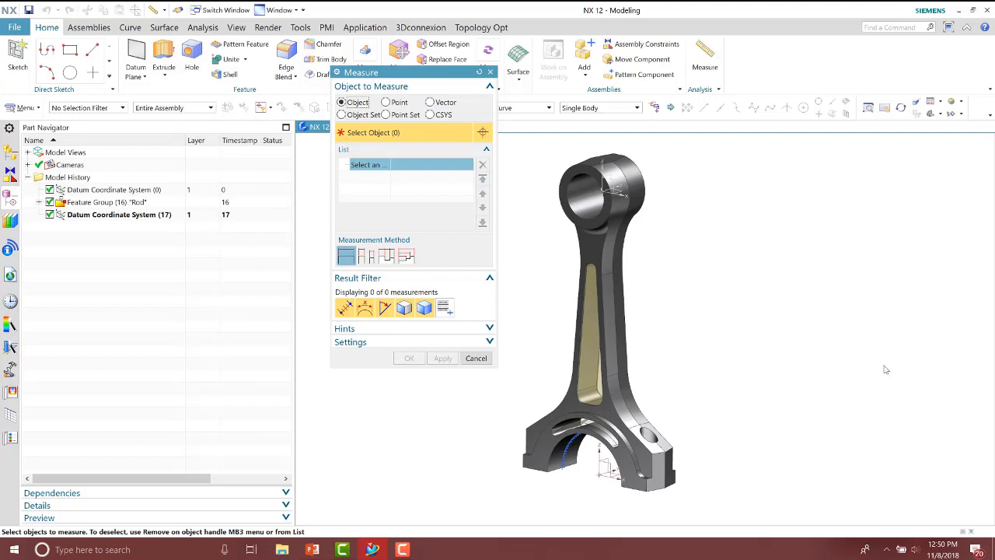
pyautogui.moveTo(886, 367); pyautogui.dragTo(595, 427, button='middle')
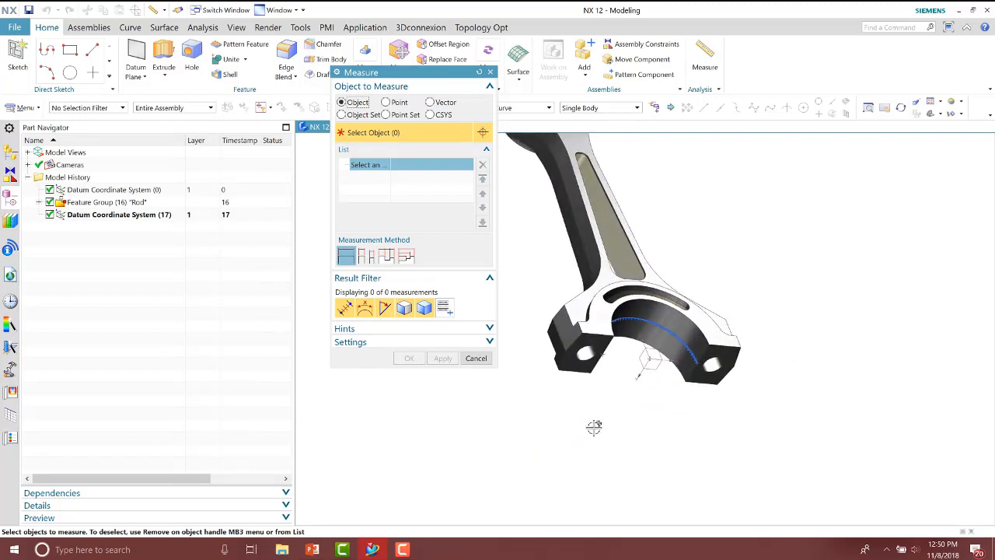
pyautogui.scroll(5, 594, 428)
pyautogui.click(729, 445)
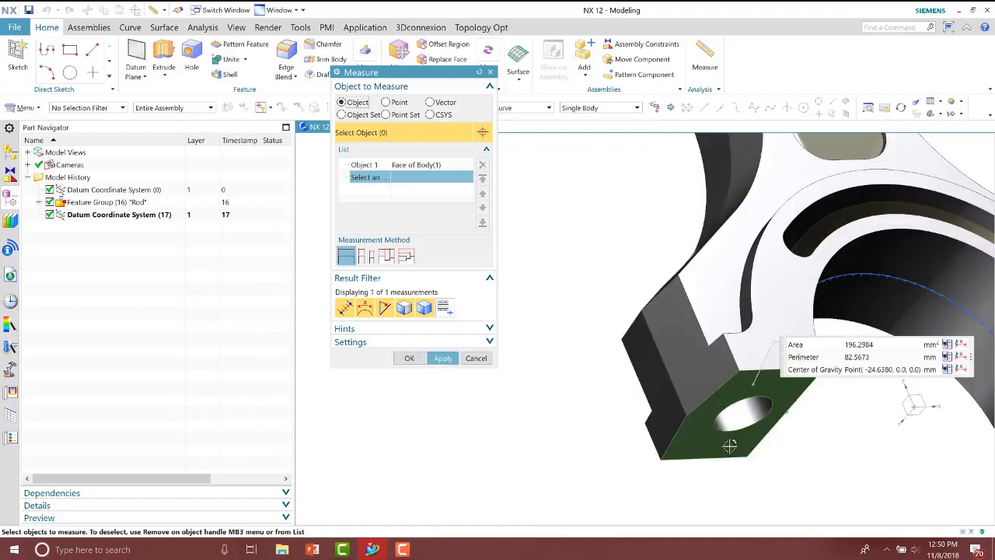
# Step: Measure between the bolt-hole mating face and the small parallel step face above it, hide the angle result, then reset the Measure command
pyautogui.moveTo(730, 445); pyautogui.dragTo(702, 410, button='middle')
pyautogui.click(684, 410)
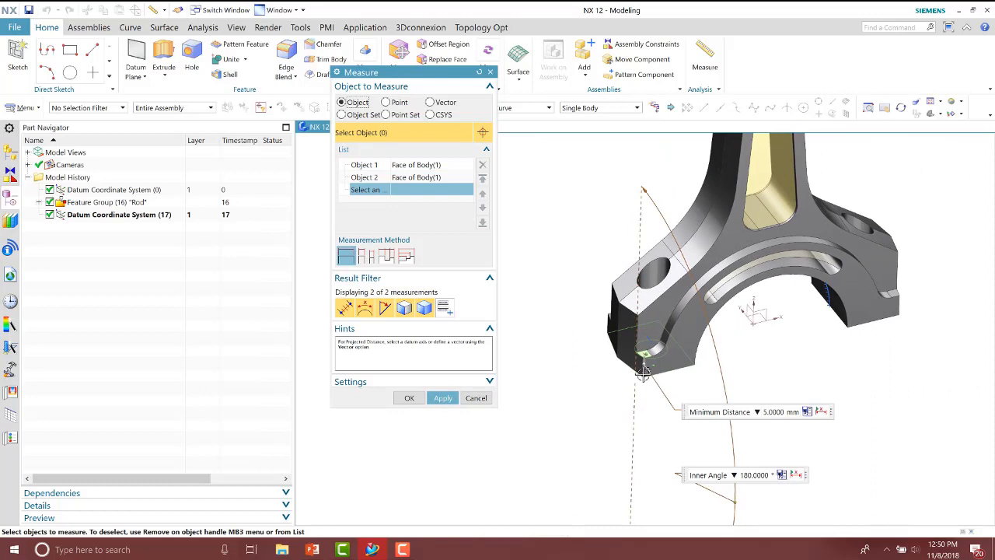
pyautogui.moveTo(649, 408); pyautogui.dragTo(646, 384, button='middle')
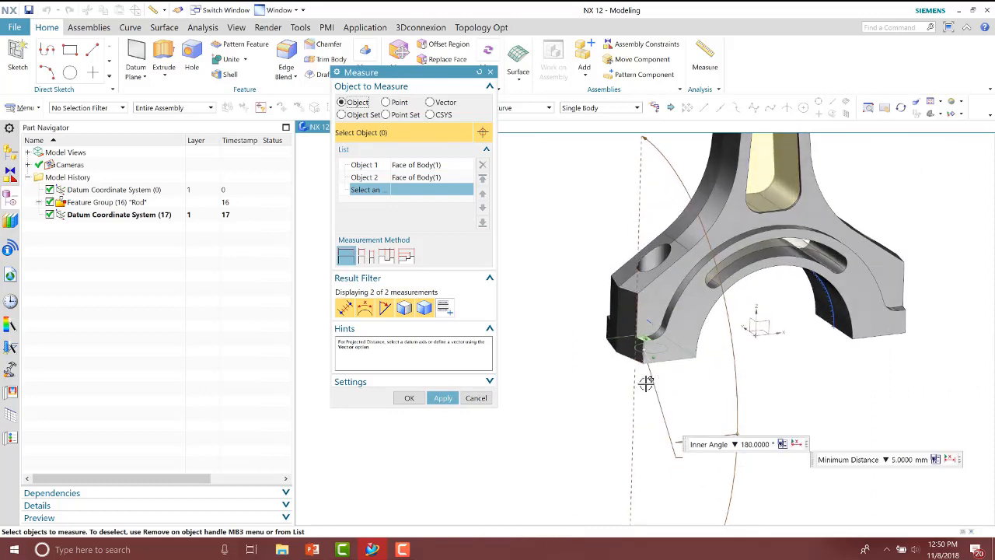
pyautogui.moveTo(793, 400); pyautogui.dragTo(720, 397, button='middle')
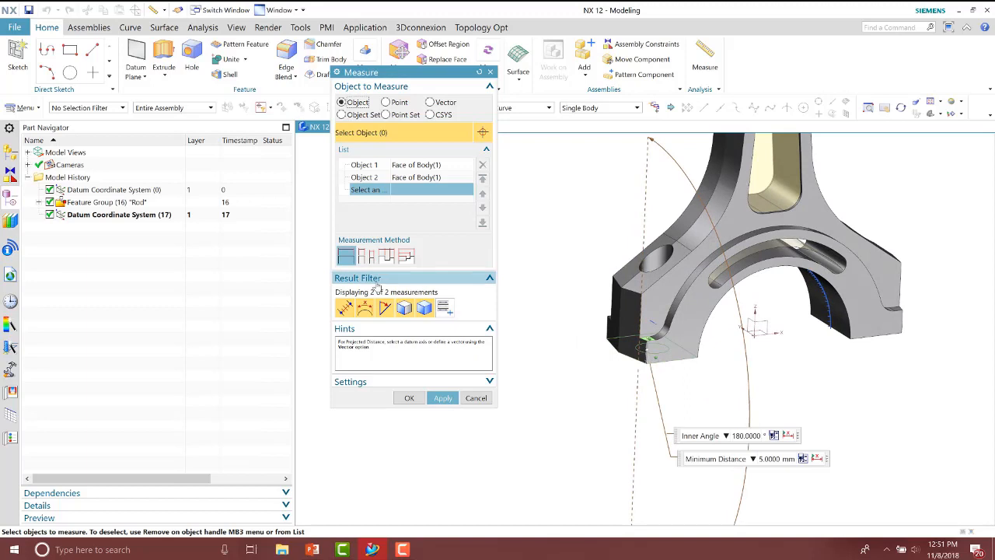
pyautogui.click(364, 307)
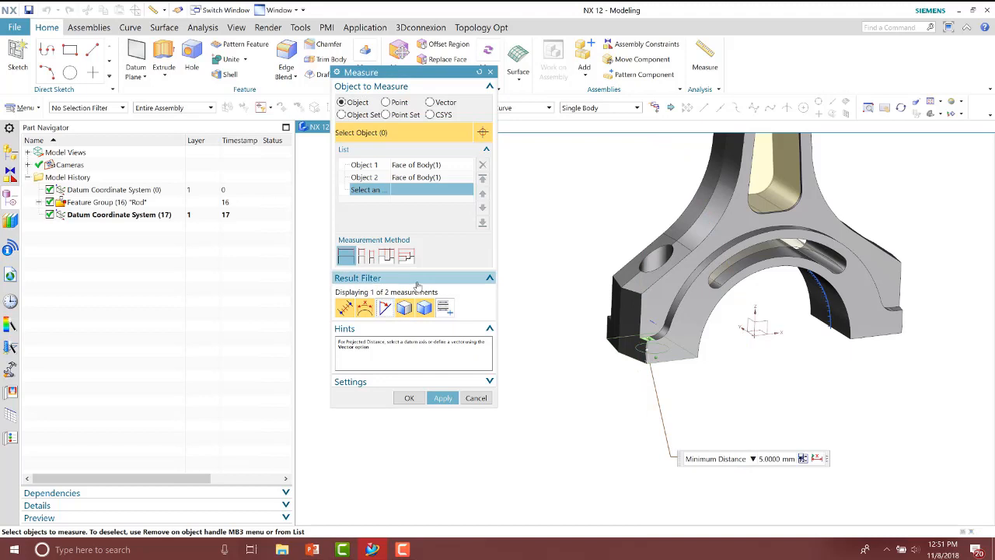
pyautogui.click(479, 72)
# Step: Measure the flat mating face around the bolt hole on its own again, then reset the Measure command
pyautogui.moveTo(572, 203); pyautogui.dragTo(622, 424, button='middle')
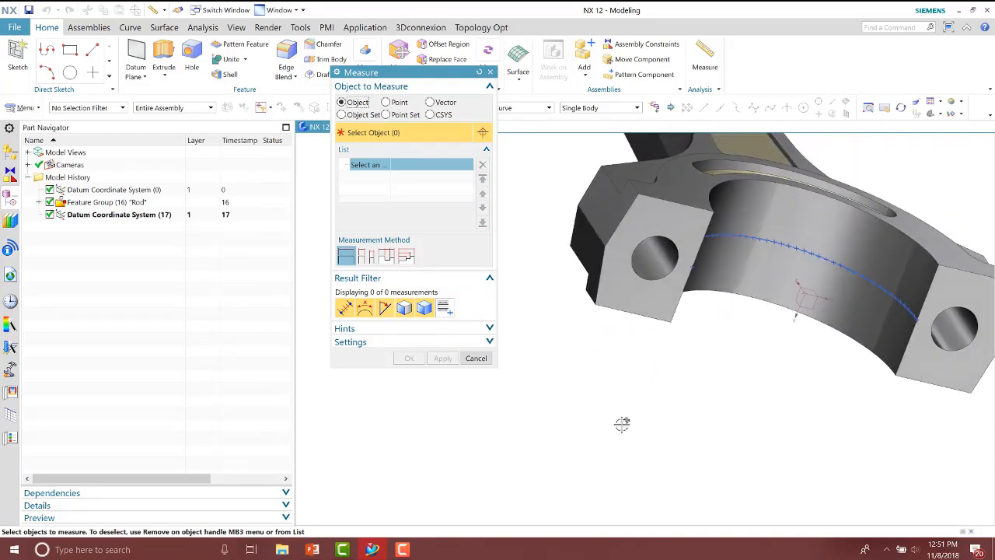
pyautogui.moveTo(684, 387); pyautogui.dragTo(614, 305, button='middle')
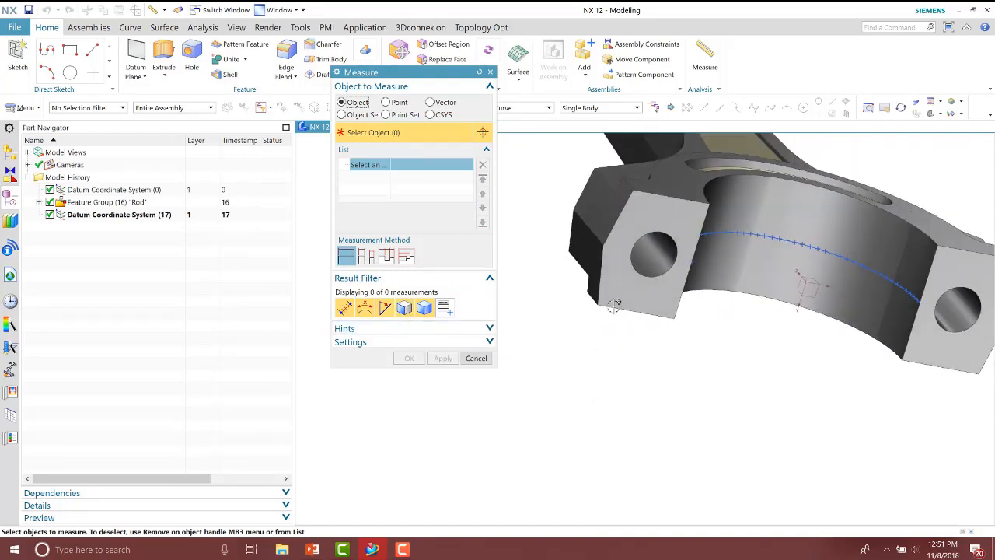
pyautogui.click(619, 291)
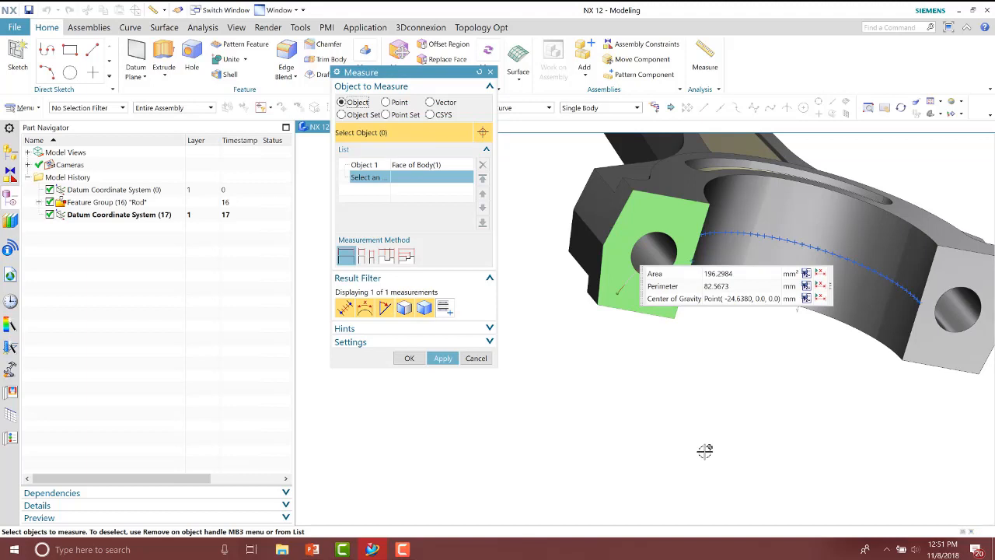
pyautogui.click(479, 73)
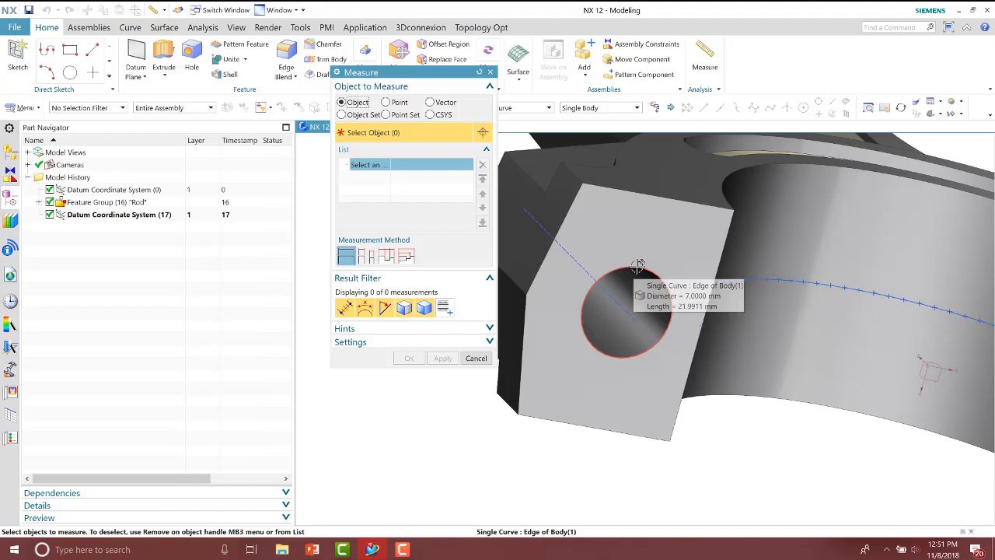
# Step: Measure the distance from the bolt-hole mating face to the lower end face of the rod's web pocket, hiding the angle result
pyautogui.scroll(-8, 638, 265)
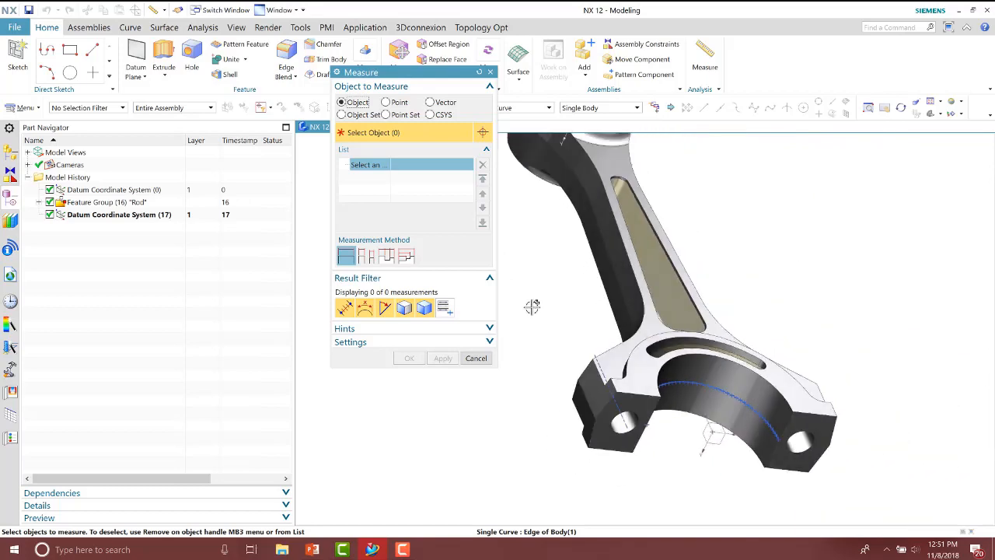
pyautogui.moveTo(531, 307); pyautogui.dragTo(551, 335, button='middle')
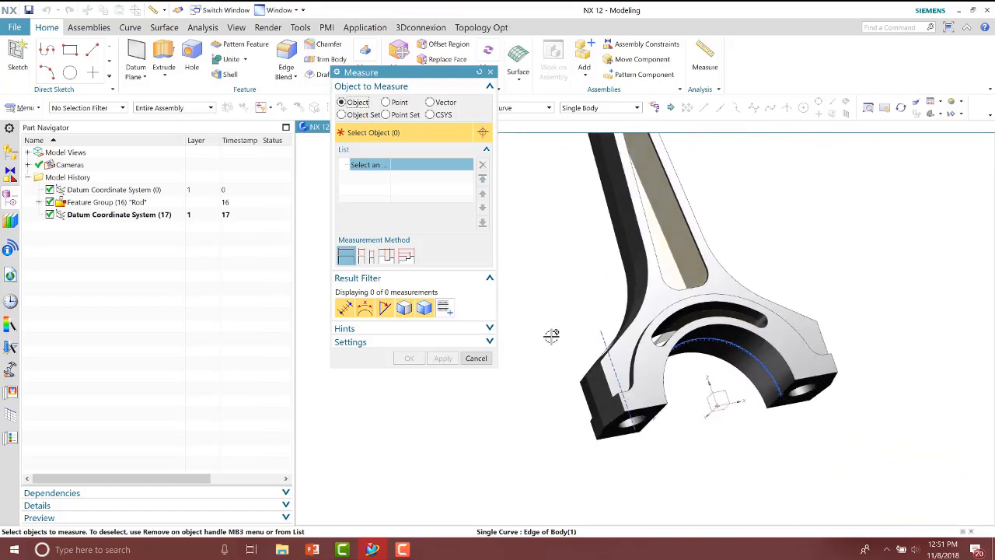
pyautogui.scroll(5, 587, 380)
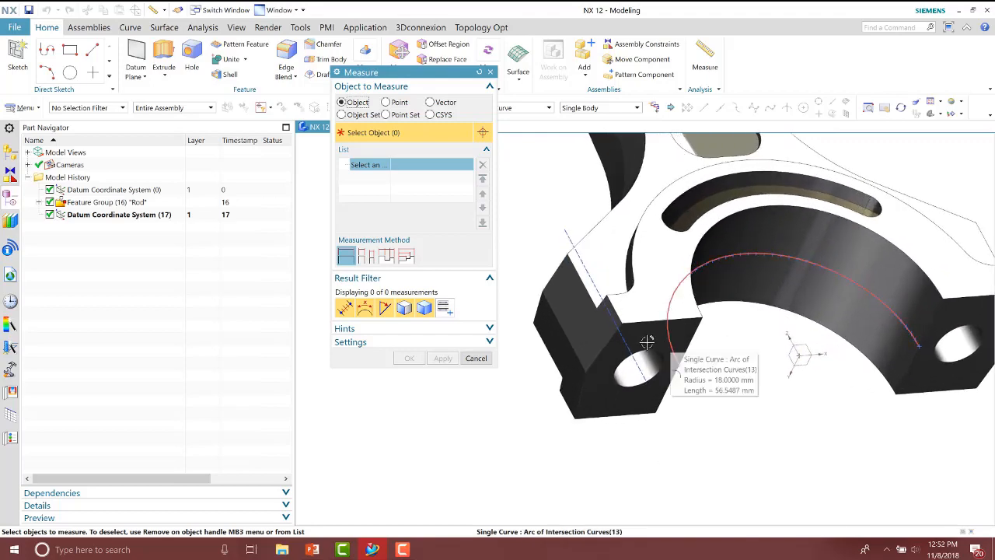
pyautogui.click(647, 342)
pyautogui.moveTo(762, 378); pyautogui.dragTo(731, 444, button='middle')
pyautogui.scroll(6, 673, 311)
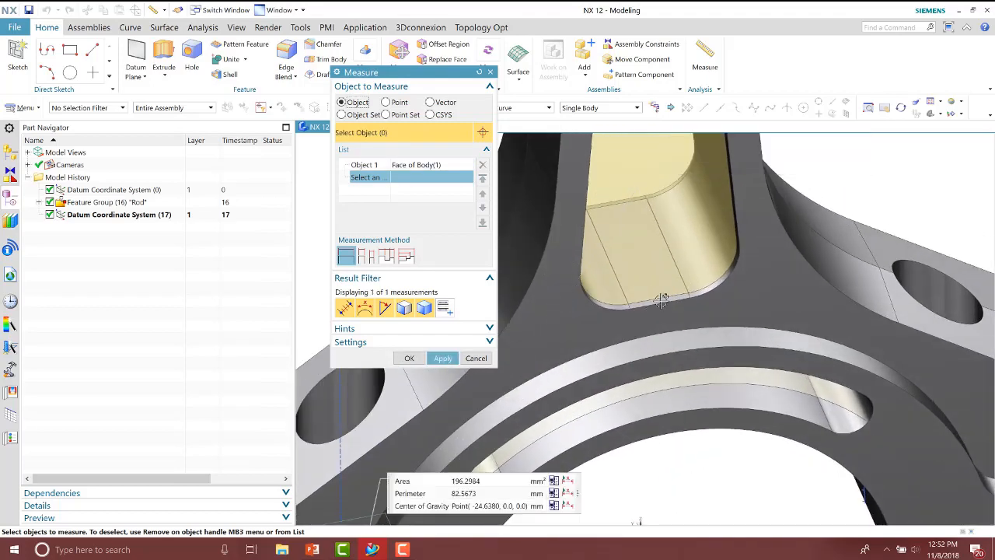
pyautogui.click(661, 300)
pyautogui.scroll(-4, 763, 331)
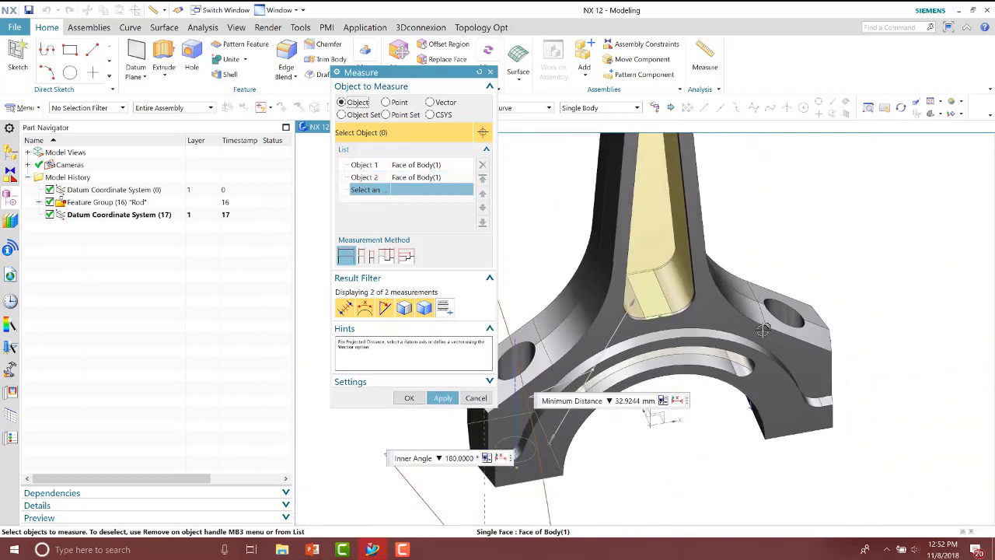
pyautogui.moveTo(763, 330); pyautogui.dragTo(797, 326, button='middle')
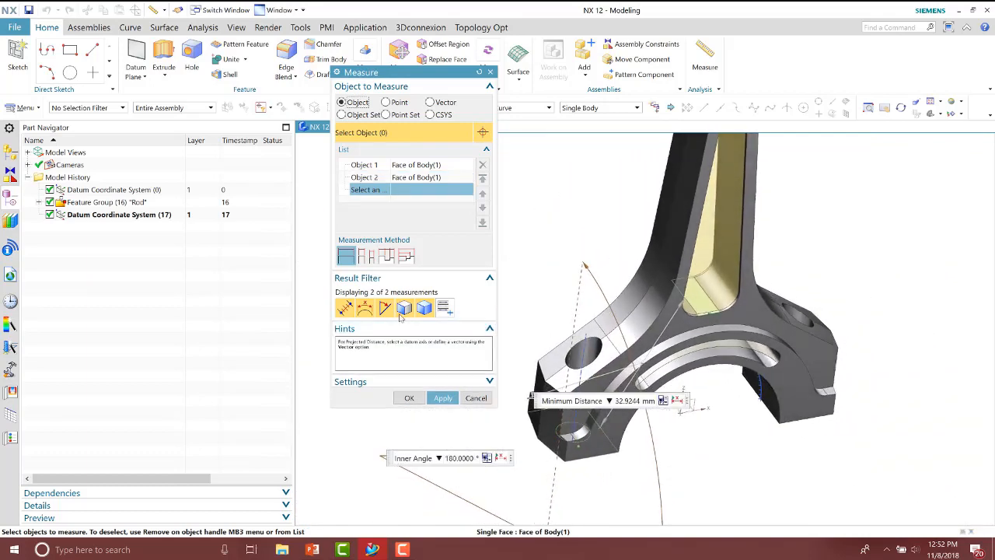
pyautogui.click(403, 308)
pyautogui.moveTo(535, 340); pyautogui.dragTo(754, 426, button='middle')
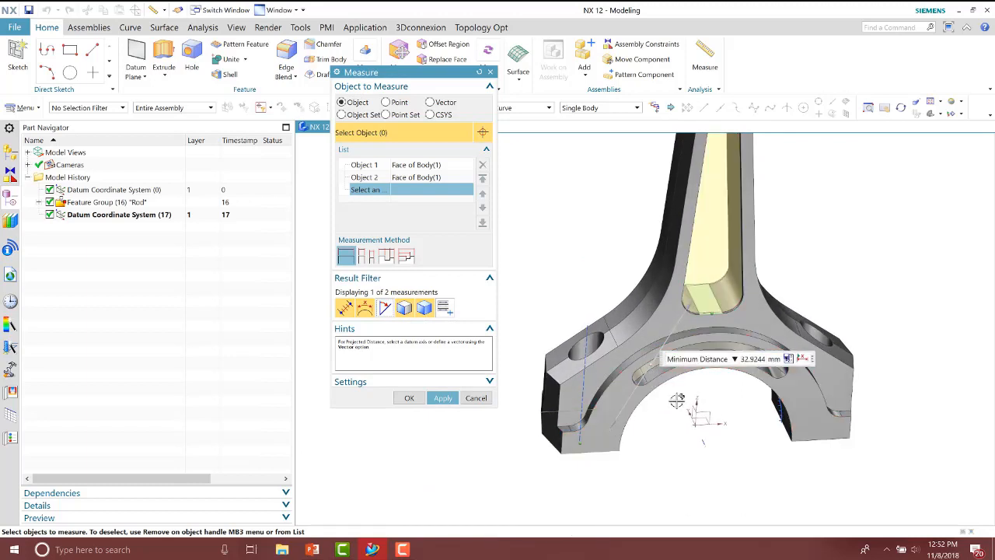
# Step: Switch the distance result between the two faces to Maximum Distance, then back to Minimum Distance
pyautogui.click(736, 359)
pyautogui.click(700, 384)
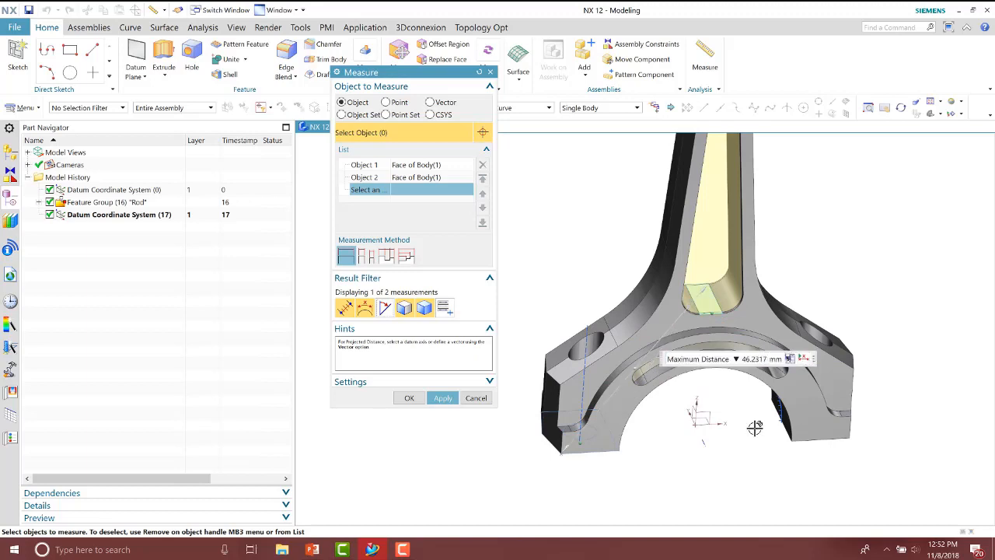
pyautogui.click(736, 359)
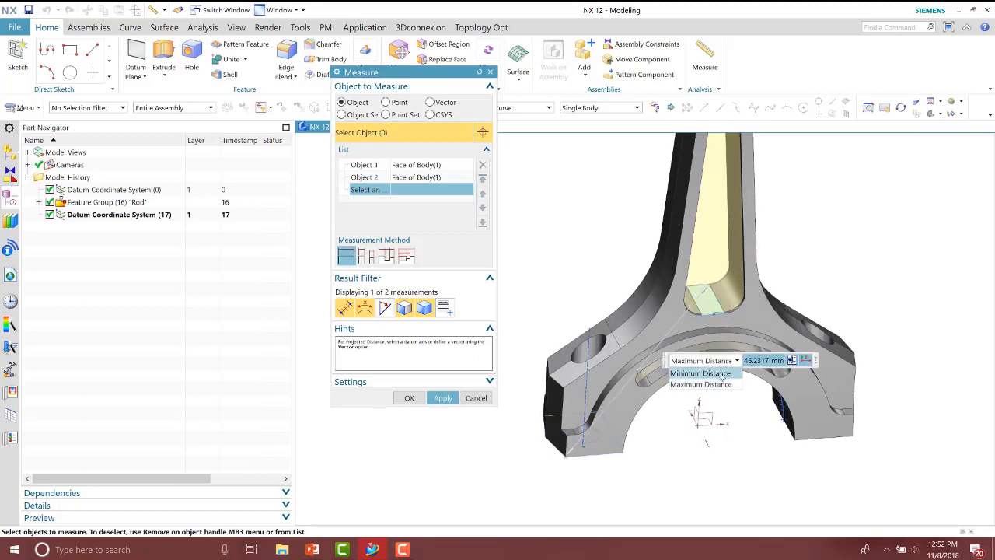
pyautogui.click(723, 374)
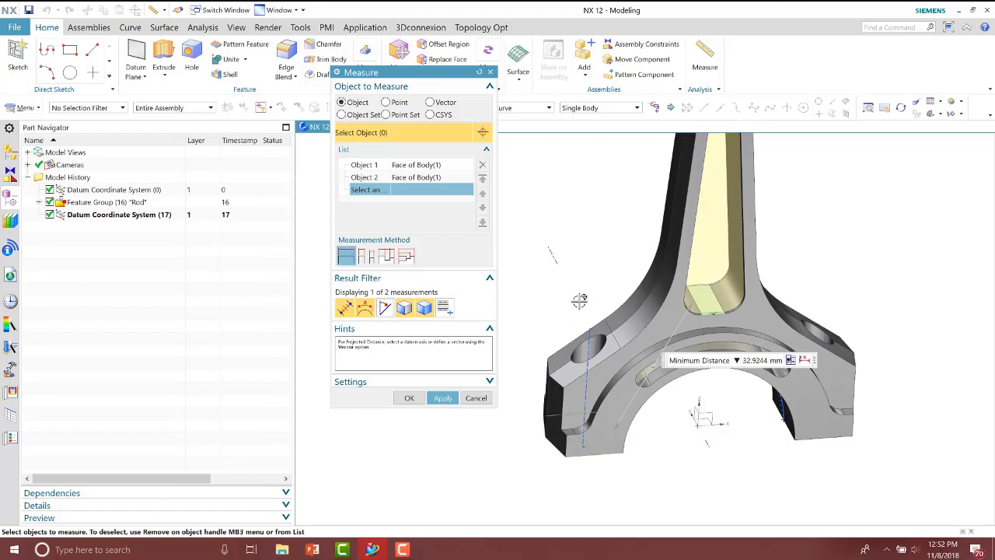
# Step: Add the datum Z-axis vector to measure the projected clearance between the two faces, then reset the Measure command
pyautogui.click(430, 101)
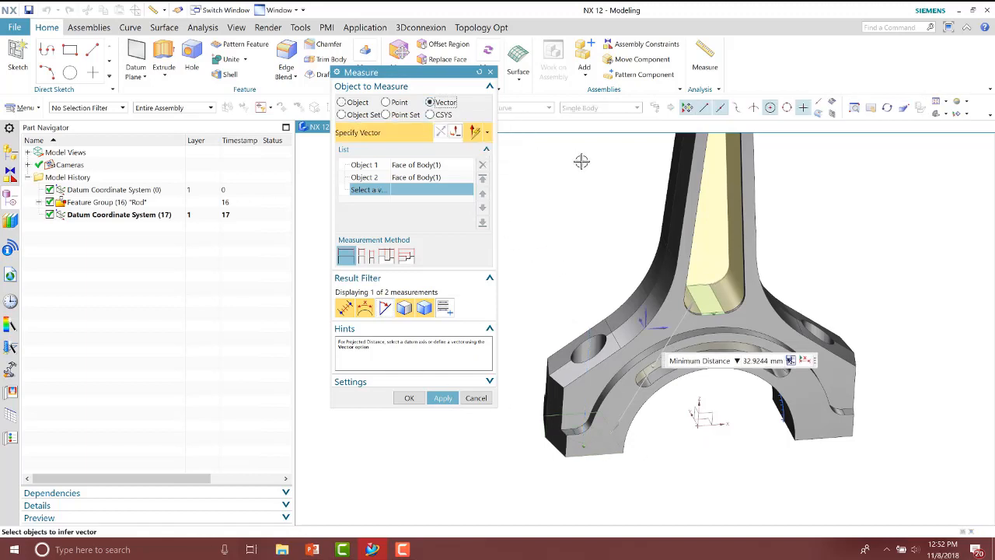
pyautogui.click(699, 412)
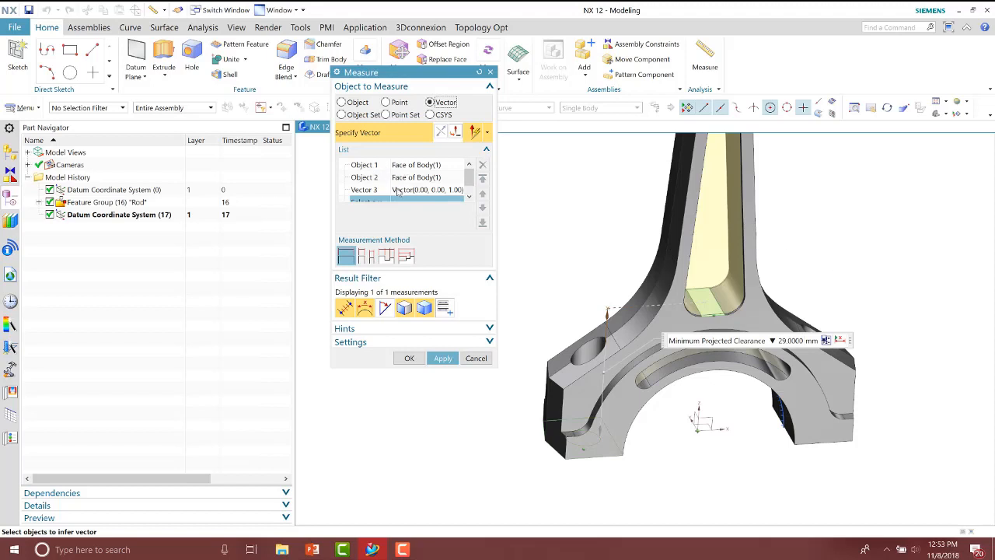
pyautogui.click(479, 73)
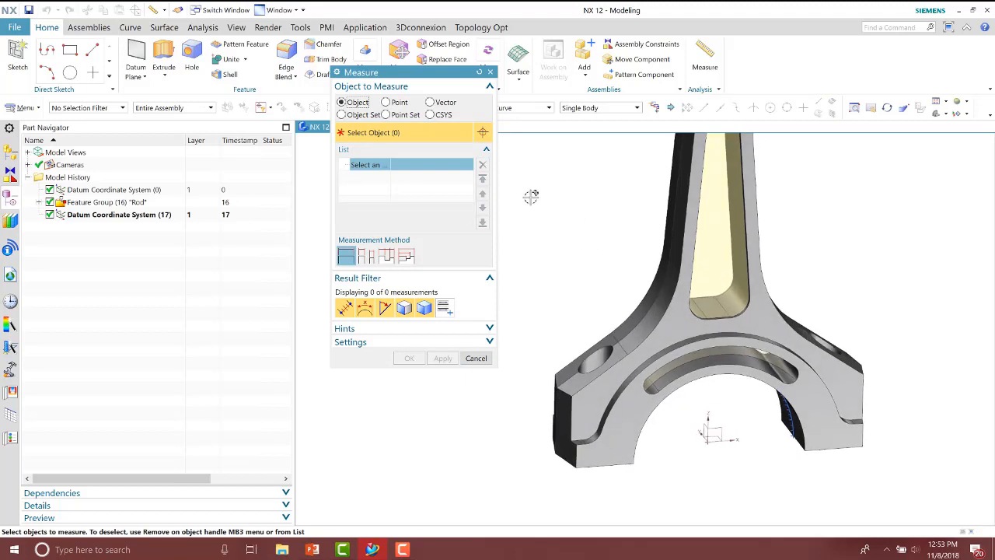
# Step: Measure the projected distance with the Z-axis vector specified first, followed by the bolt-hole mating face and the pocket's lower end face
pyautogui.click(434, 103)
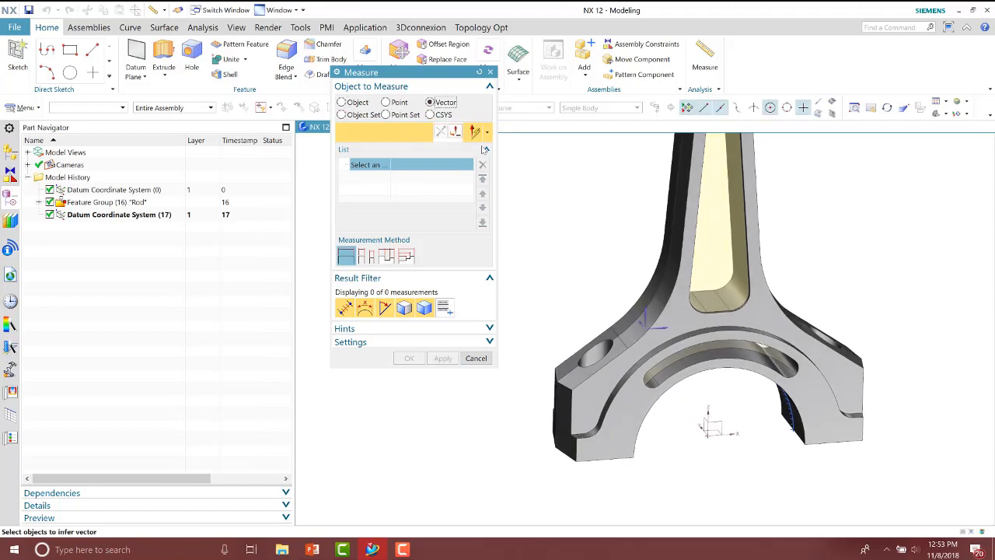
pyautogui.click(707, 417)
pyautogui.click(343, 102)
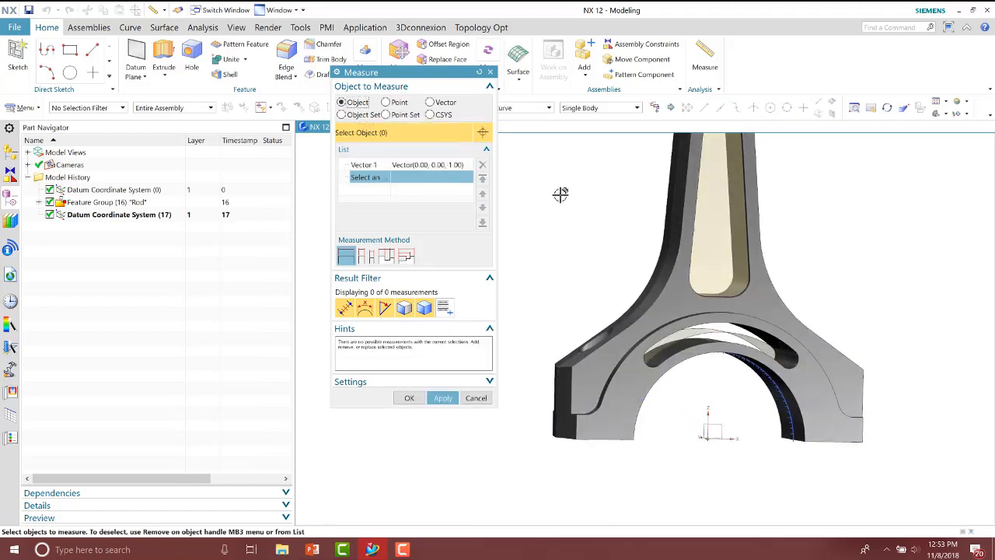
pyautogui.moveTo(562, 195); pyautogui.dragTo(614, 387, button='middle')
pyautogui.click(576, 392)
pyautogui.moveTo(756, 384); pyautogui.dragTo(732, 424, button='middle')
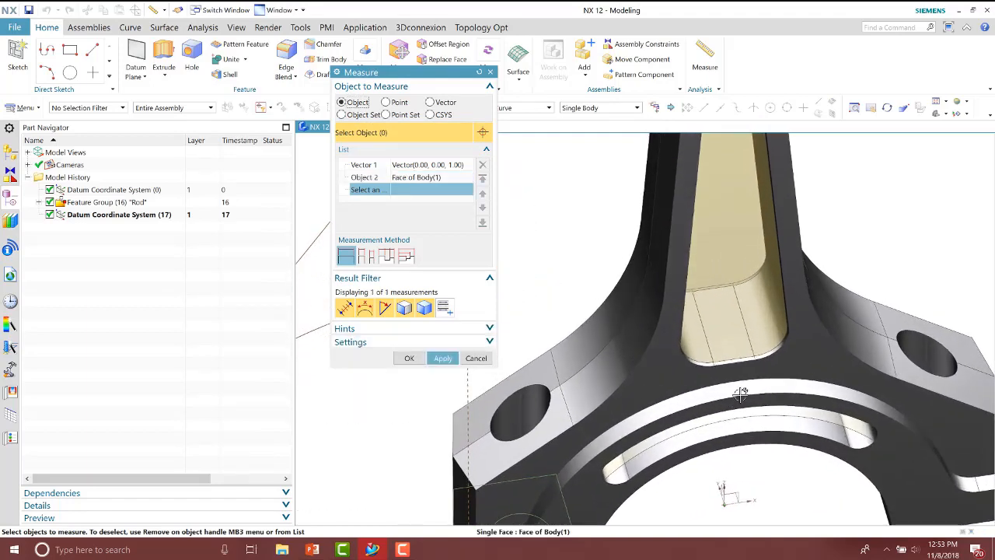
pyautogui.click(739, 357)
pyautogui.scroll(-4, 548, 267)
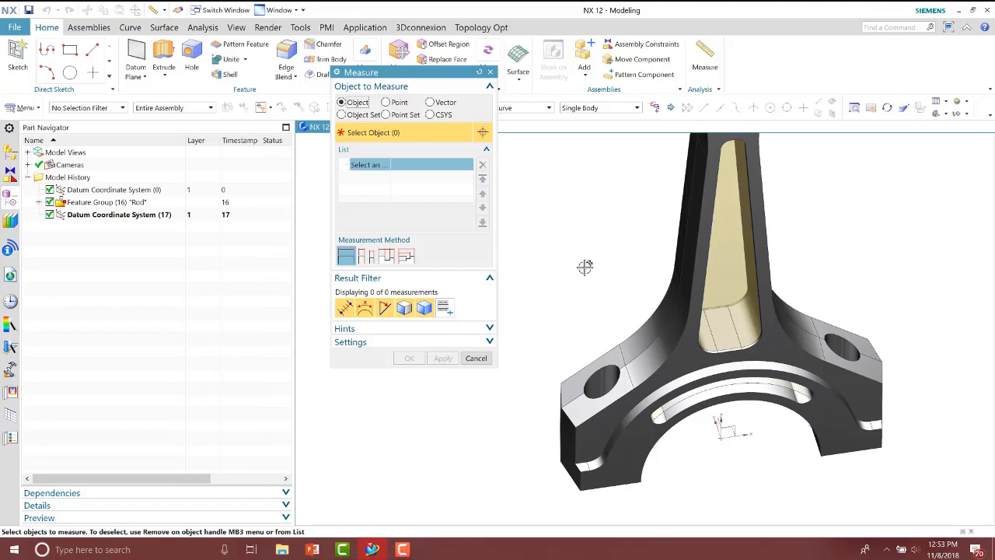
# Step: Measure between the sloped edge beside the bolt hole on the upper side of the big end and the flat mating face
pyautogui.moveTo(584, 266); pyautogui.dragTo(549, 287, button='middle')
pyautogui.scroll(5, 549, 287)
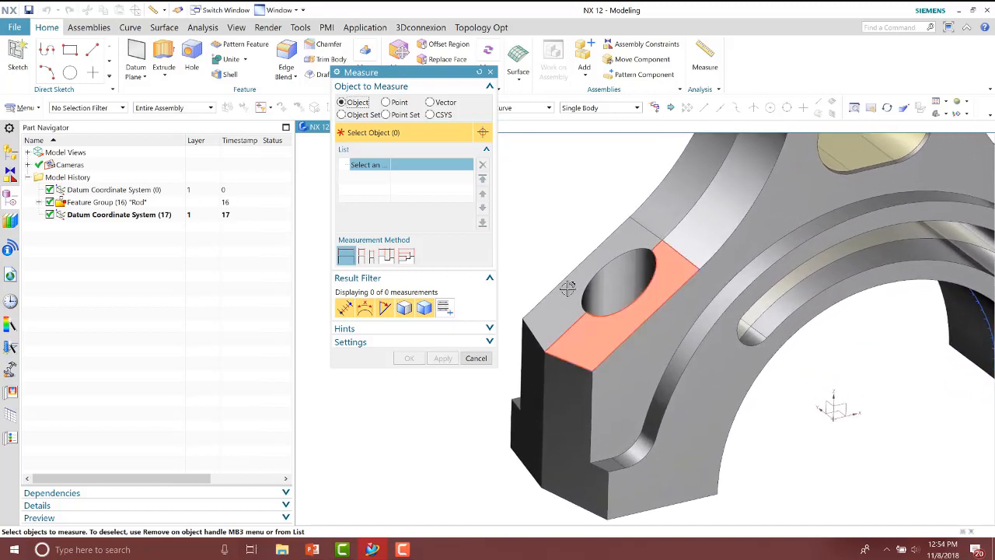
pyautogui.scroll(3, 579, 324)
pyautogui.scroll(2, 580, 323)
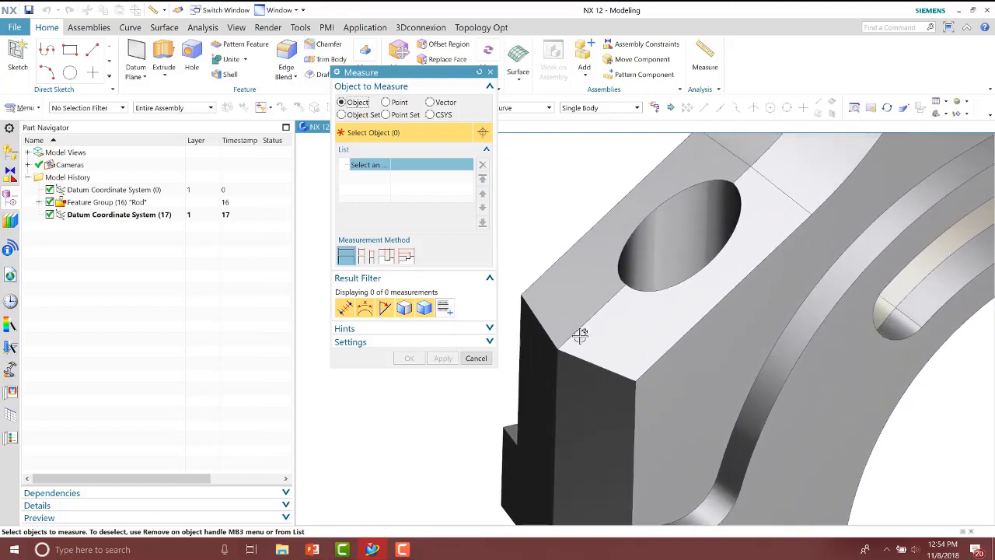
pyautogui.click(583, 328)
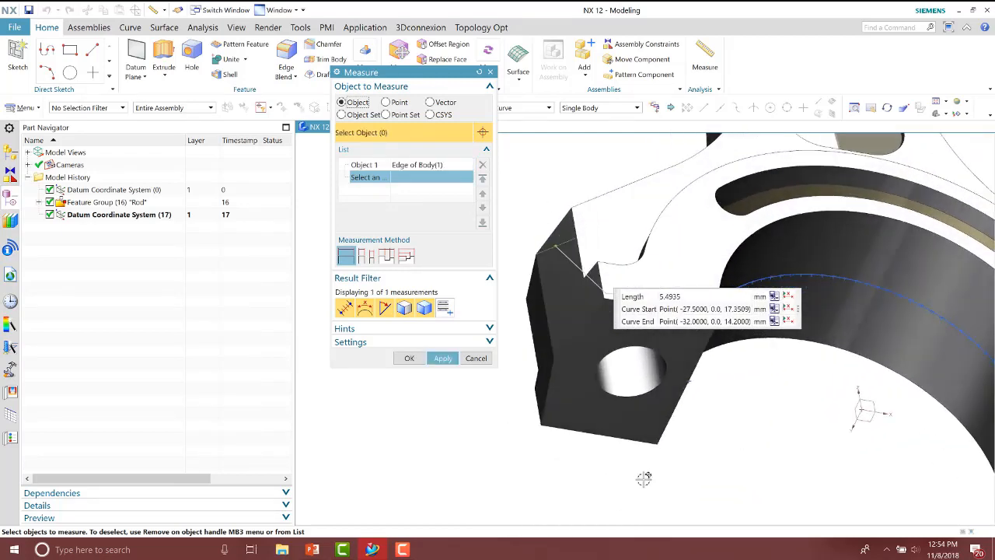
pyautogui.click(570, 372)
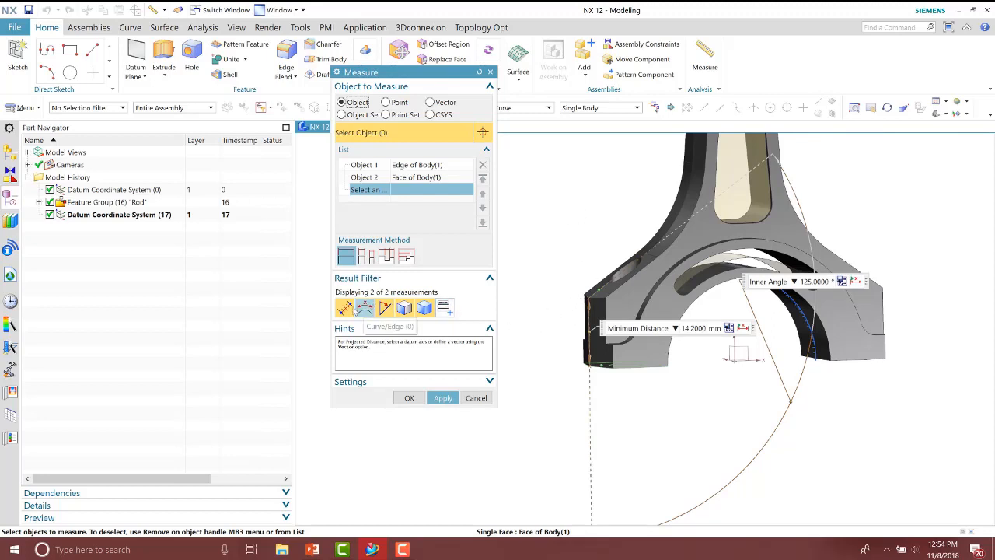
# Step: Hide the distance result, view the angle as Outer Angle and as Supplementary Angle, then reset the Measure command
pyautogui.click(346, 308)
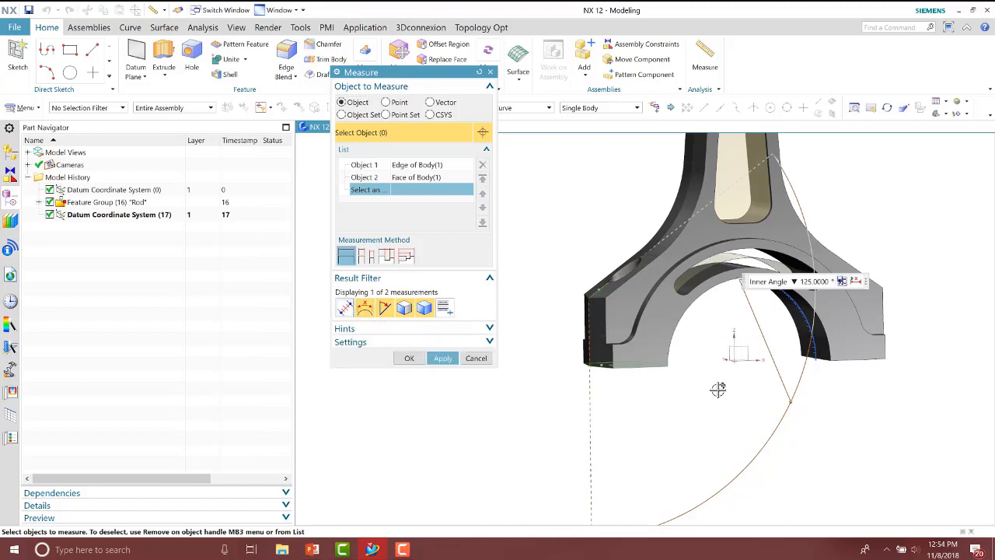
pyautogui.click(769, 283)
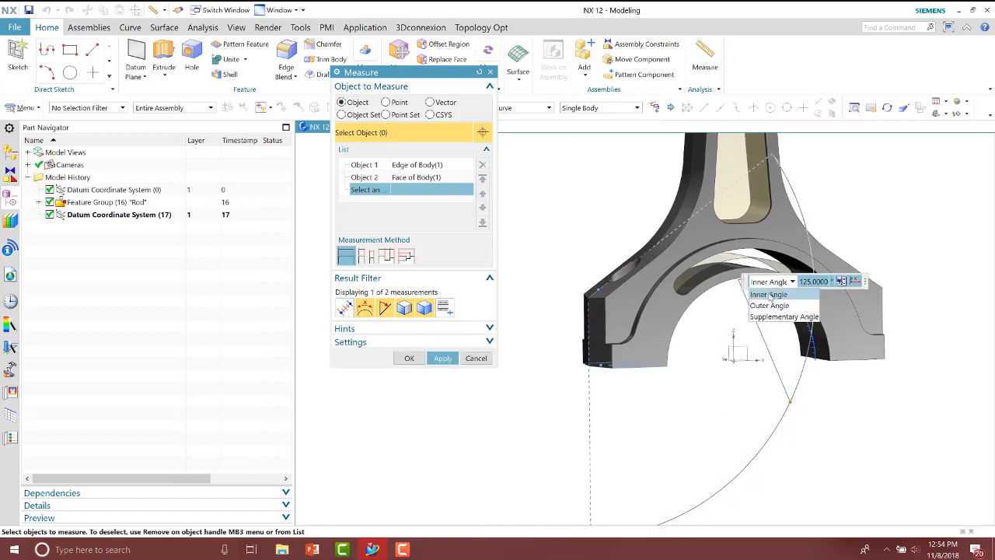
pyautogui.click(770, 307)
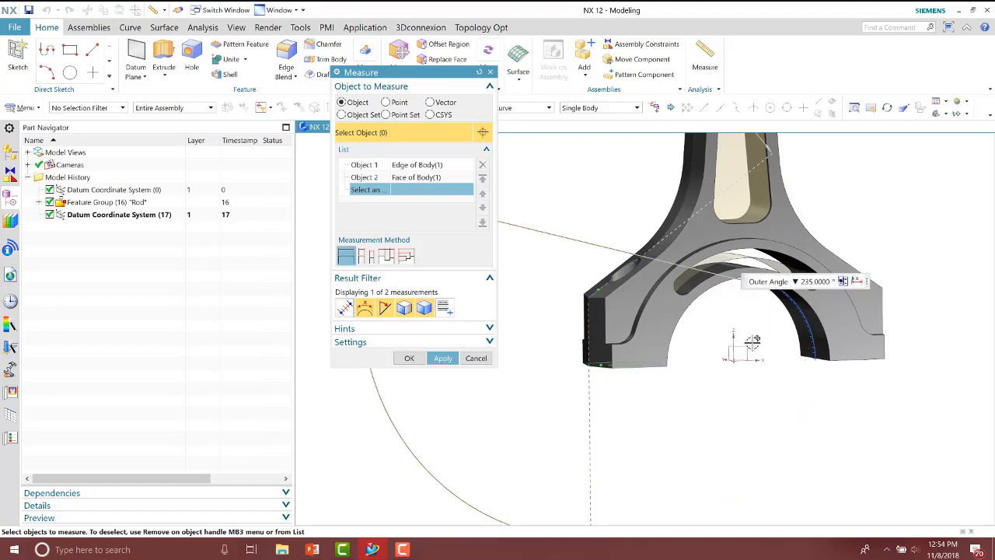
pyautogui.click(768, 283)
pyautogui.click(776, 317)
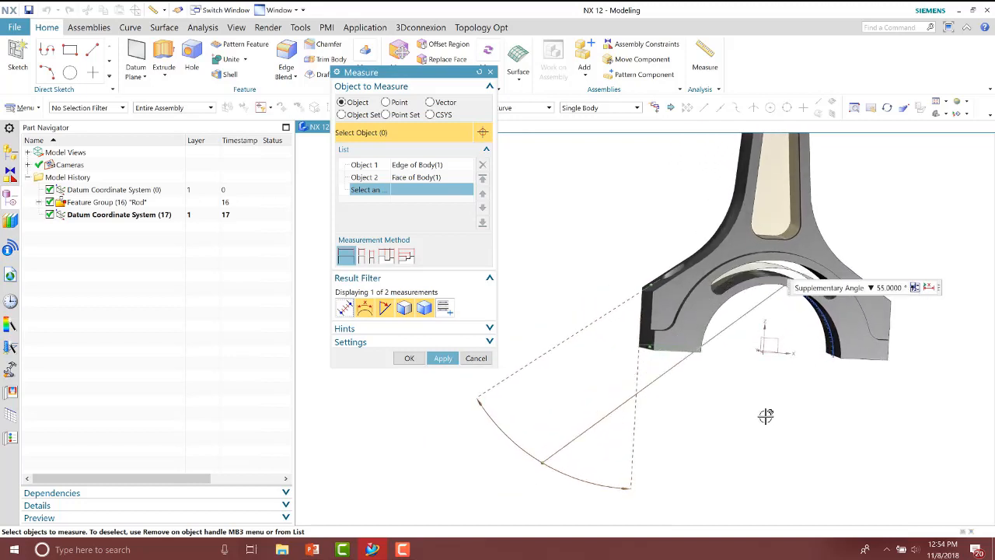
pyautogui.click(479, 71)
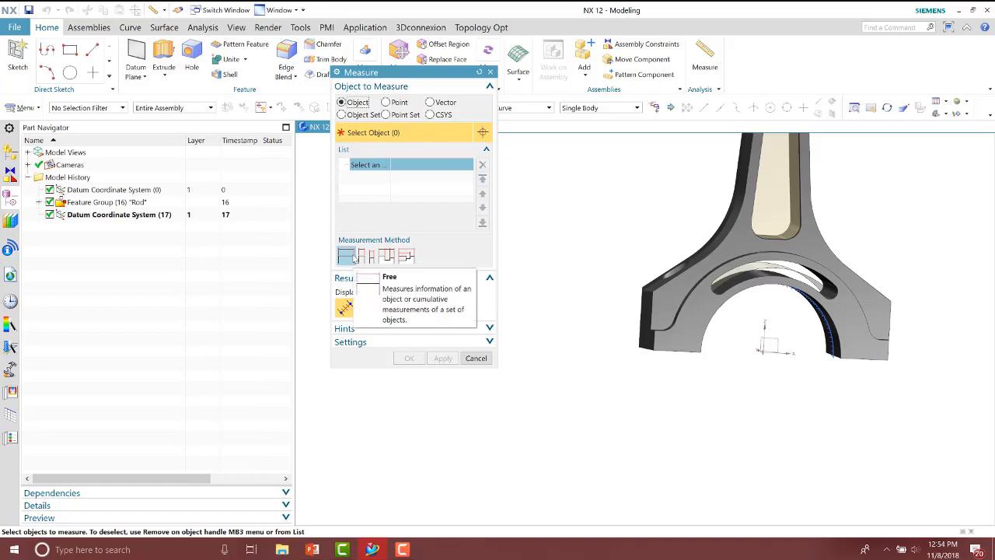
# Step: Measure between the bolt-hole mating face and the small parallel ledge face beside it on the big end
pyautogui.moveTo(650, 236); pyautogui.dragTo(682, 334, button='middle')
pyautogui.scroll(5, 685, 336)
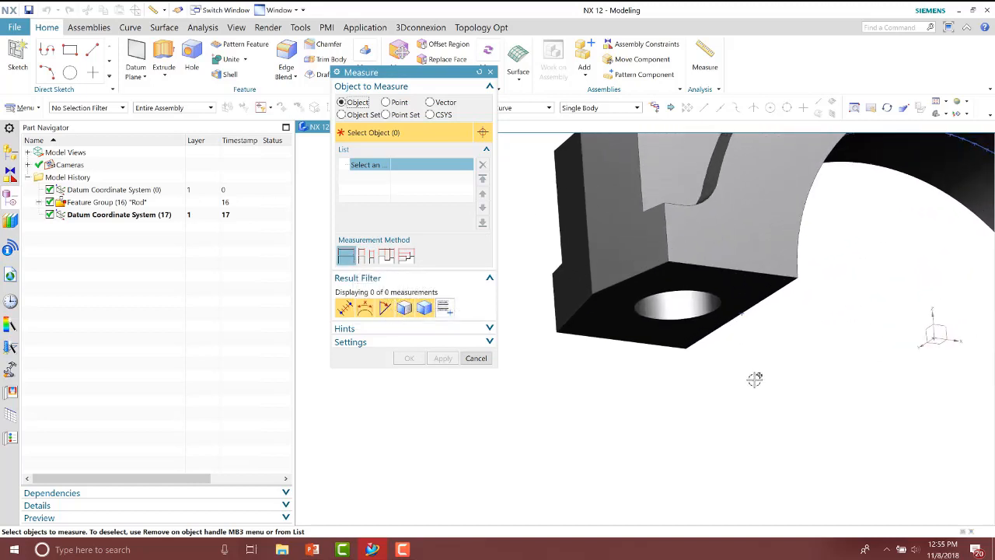
pyautogui.click(699, 309)
pyautogui.moveTo(773, 389); pyautogui.dragTo(643, 333, button='middle')
pyautogui.click(640, 360)
pyautogui.scroll(5, 643, 333)
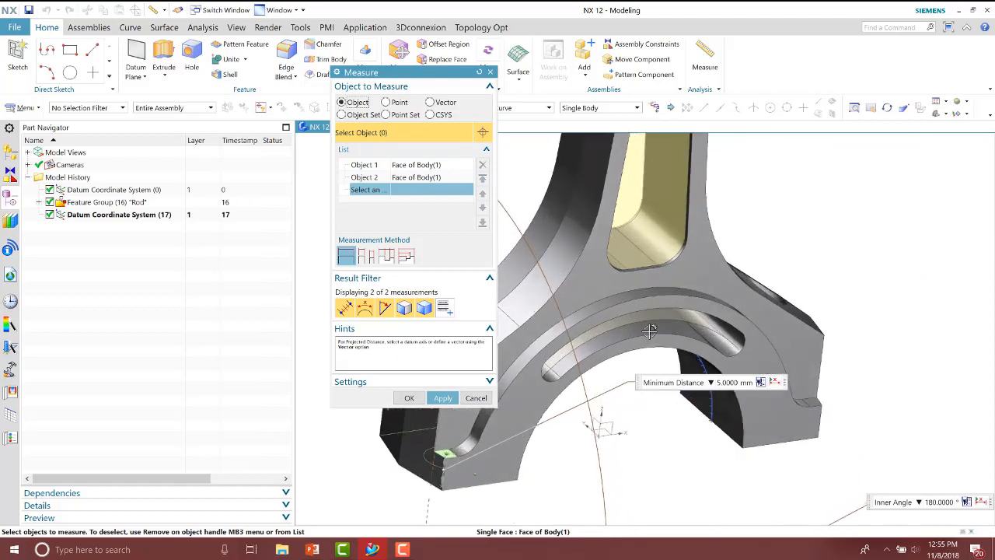
# Step: Add the pocket's lower and upper end faces to the objects being measured
pyautogui.scroll(1, 643, 332)
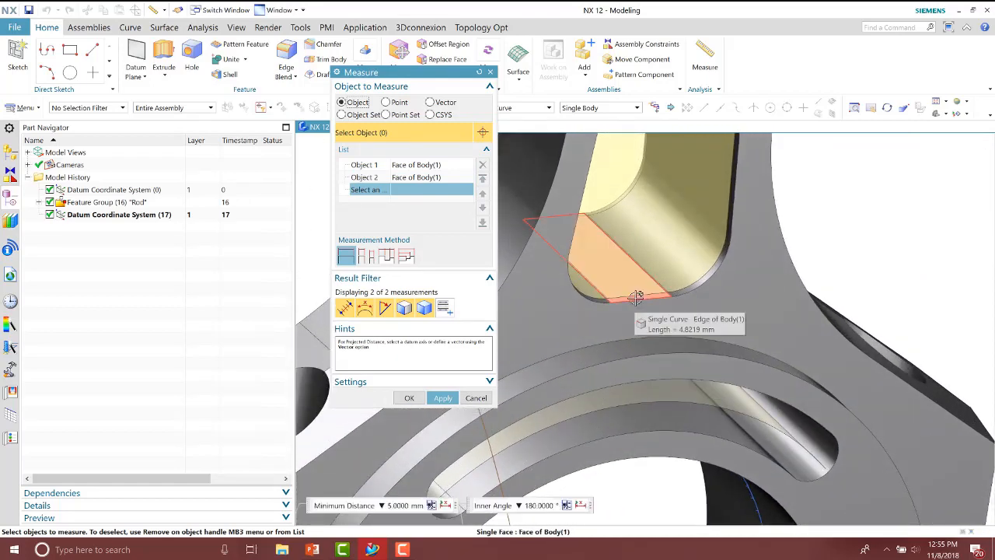
pyautogui.click(636, 298)
pyautogui.moveTo(668, 329); pyautogui.dragTo(591, 382, button='middle')
pyautogui.scroll(3, 591, 382)
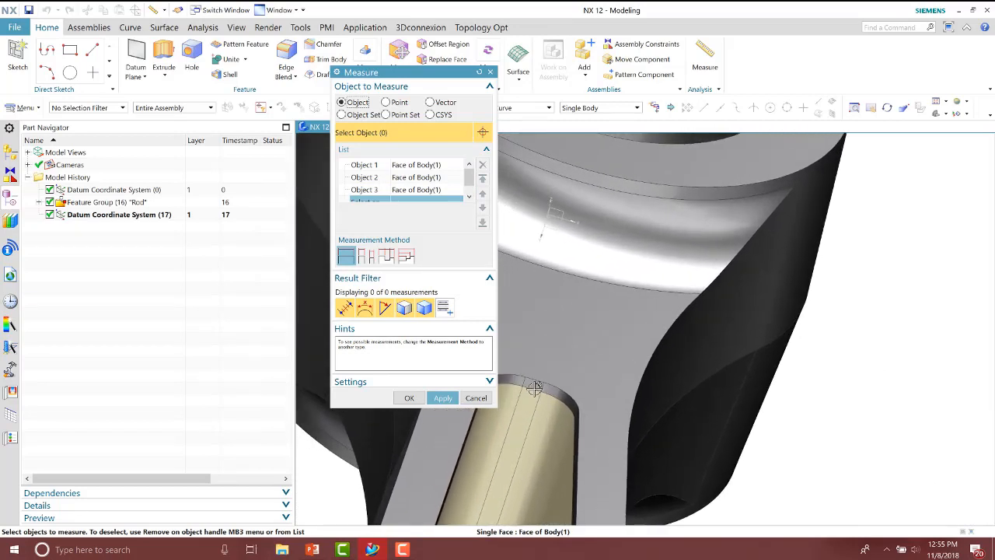
pyautogui.click(535, 386)
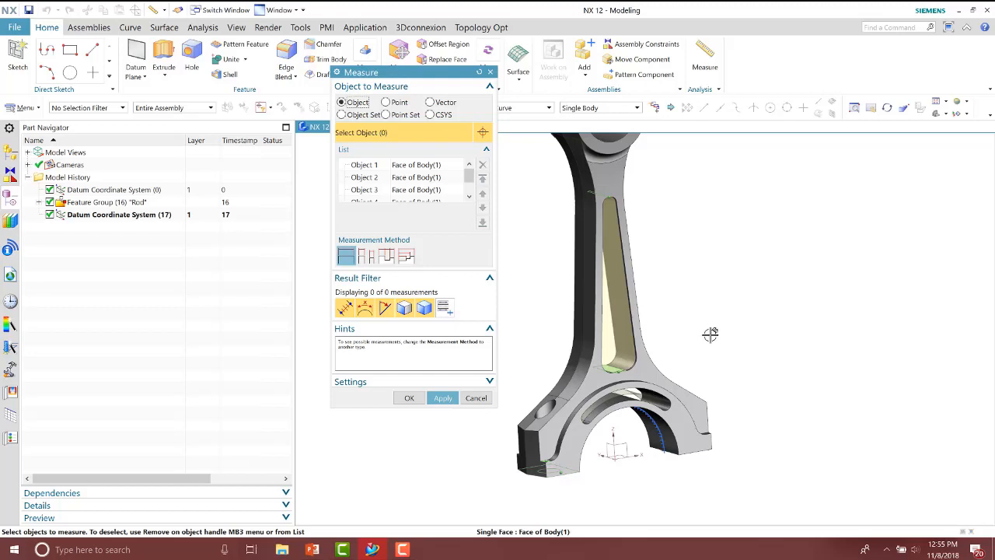
# Step: Measure the selected faces as object pairs with the angle results hidden, then reset the Measure command
pyautogui.click(362, 258)
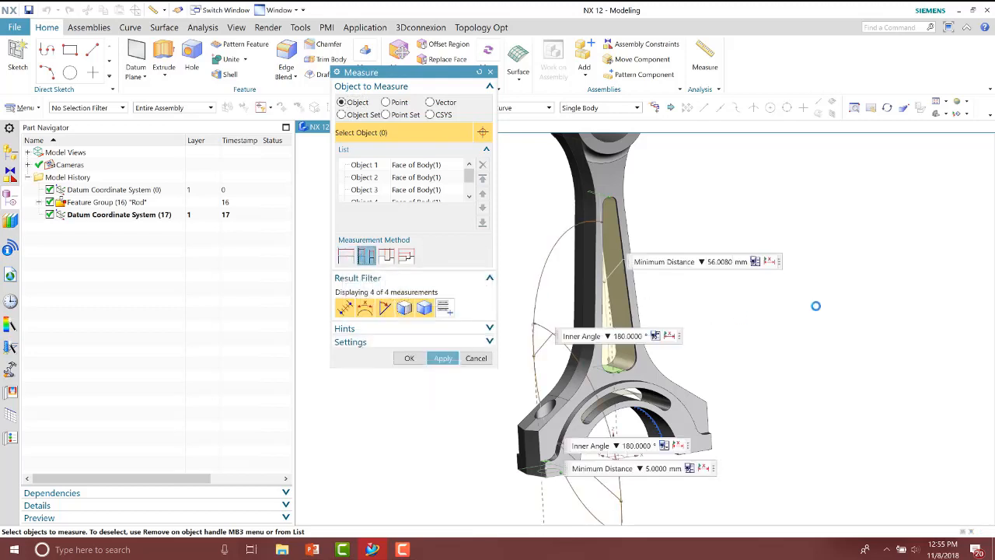
pyautogui.click(384, 308)
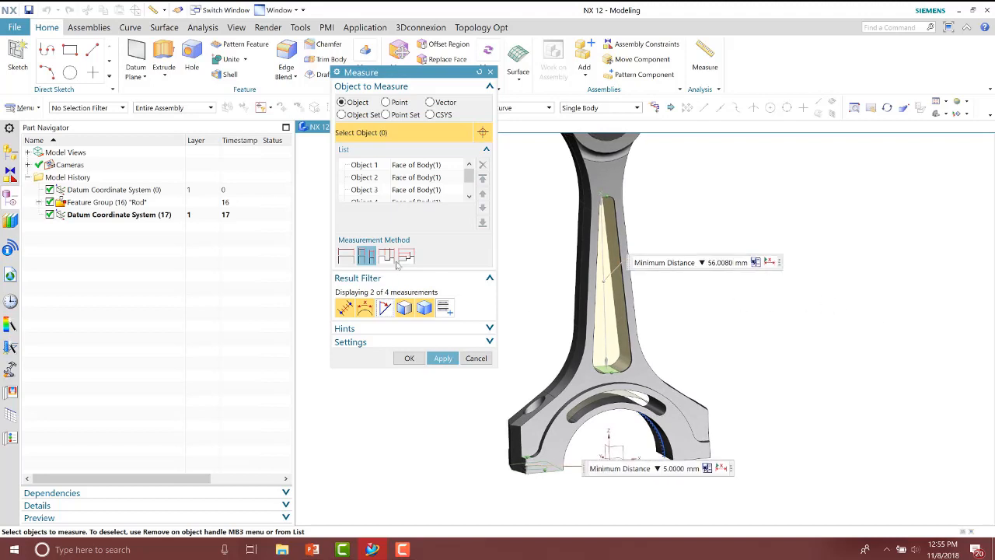
pyautogui.click(478, 72)
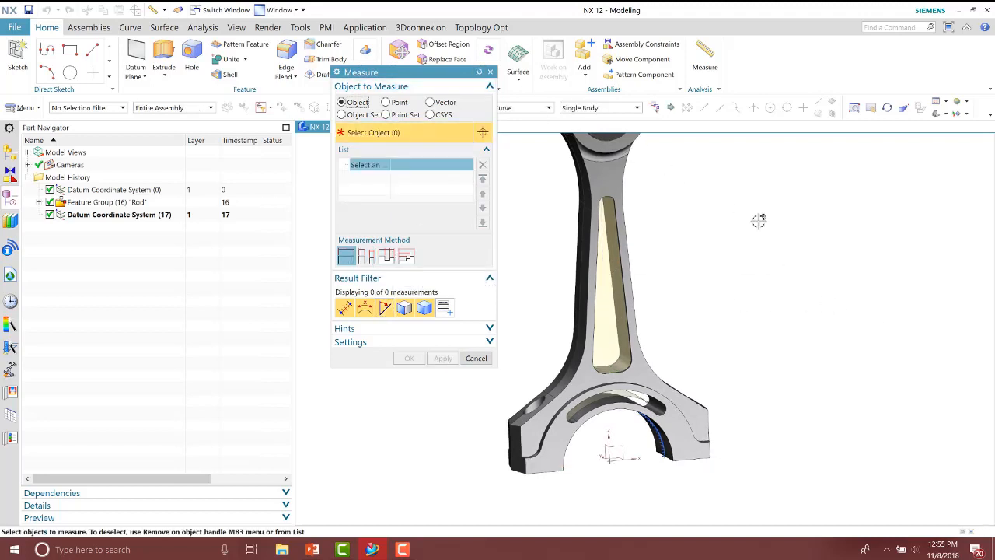
# Step: Select the big-end datum XY plane, the slot's inner arc face, the pocket's lower and upper end faces, and the small-end datum plane for measuring
pyautogui.scroll(5, 653, 451)
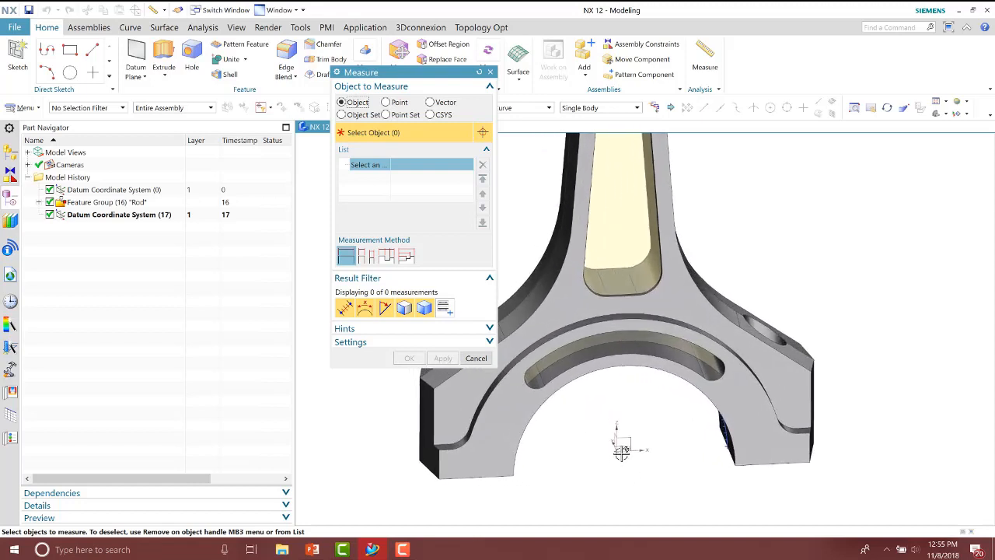
pyautogui.moveTo(675, 455); pyautogui.dragTo(644, 451, button='middle')
pyautogui.click(628, 448)
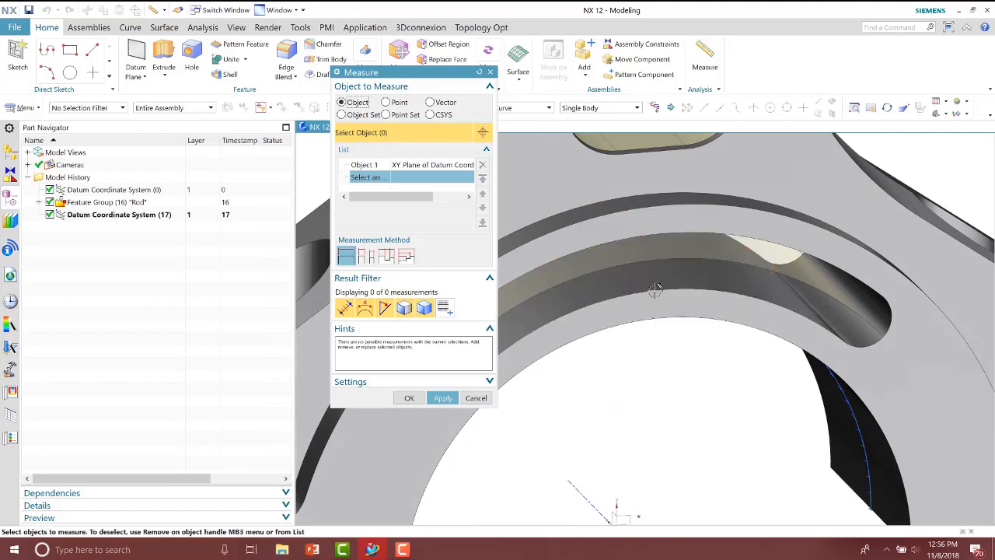
pyautogui.click(656, 290)
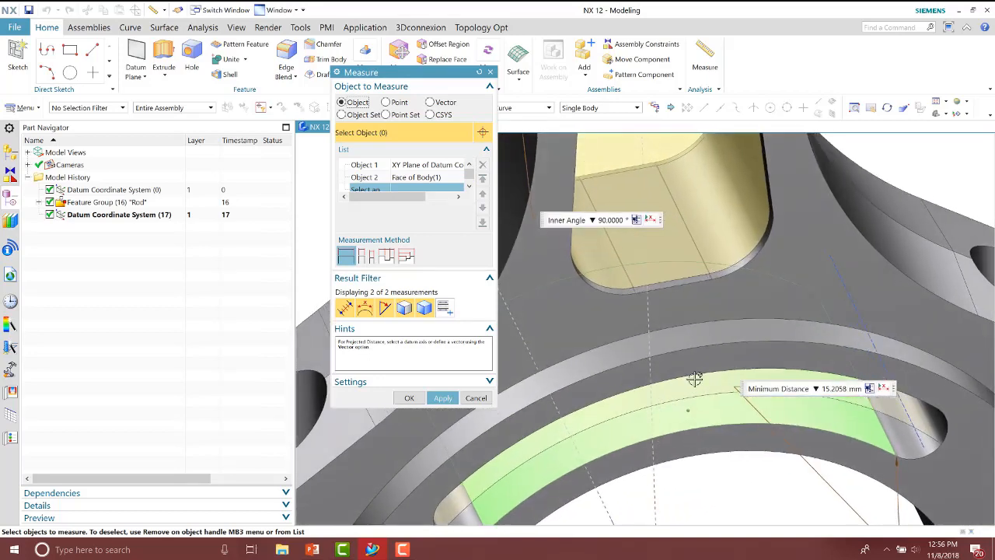
pyautogui.click(688, 320)
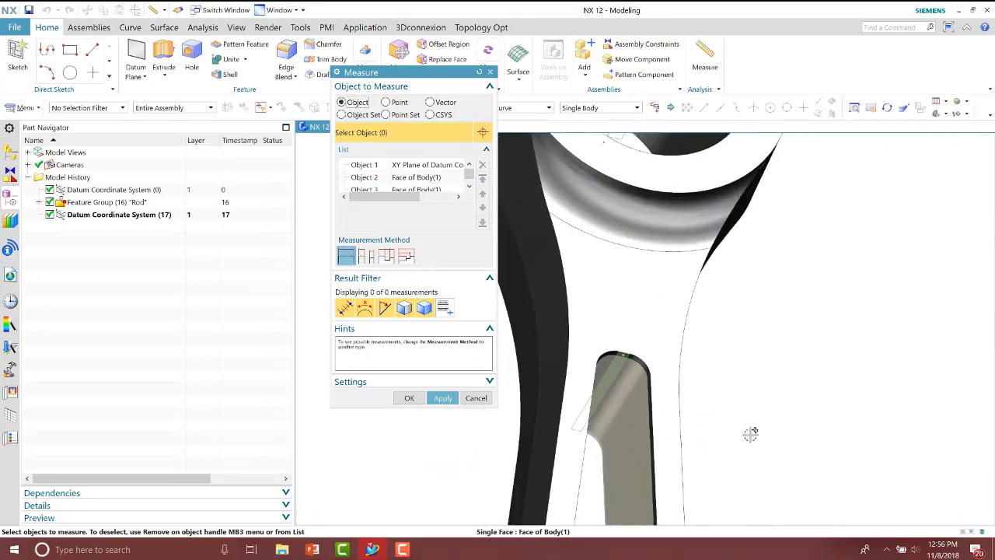
pyautogui.click(609, 221)
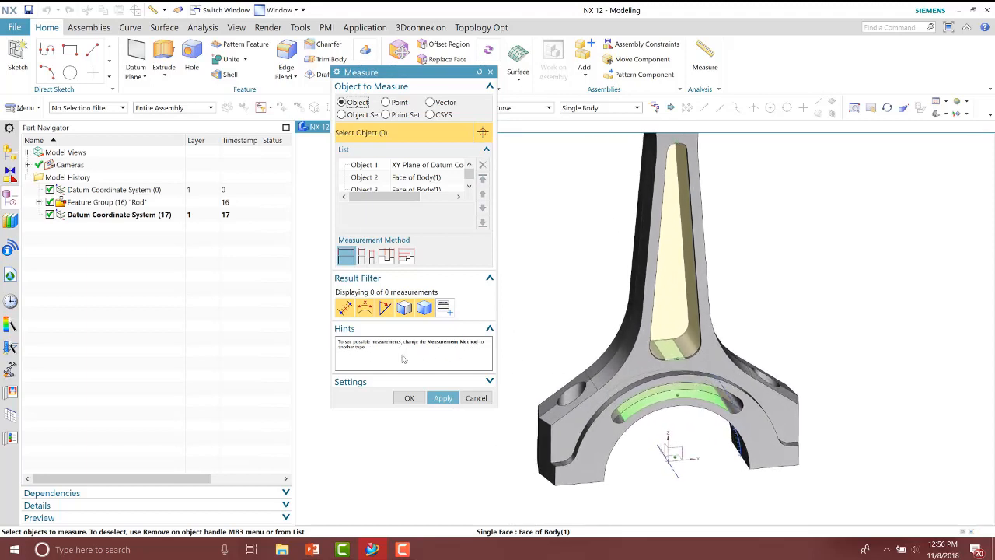
# Step: Measure the selected objects as a chain from each one to the next, with the angle results hidden
pyautogui.click(389, 256)
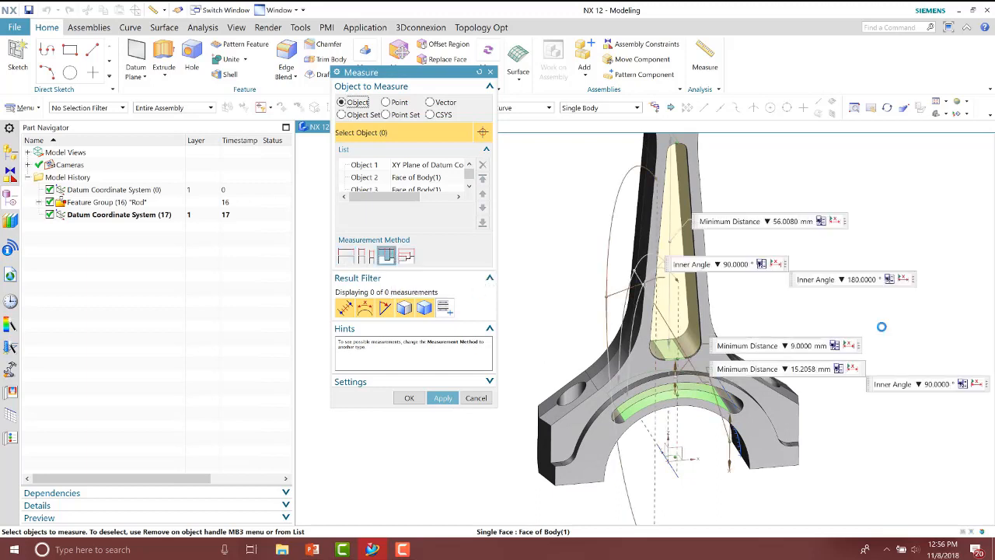
pyautogui.click(385, 308)
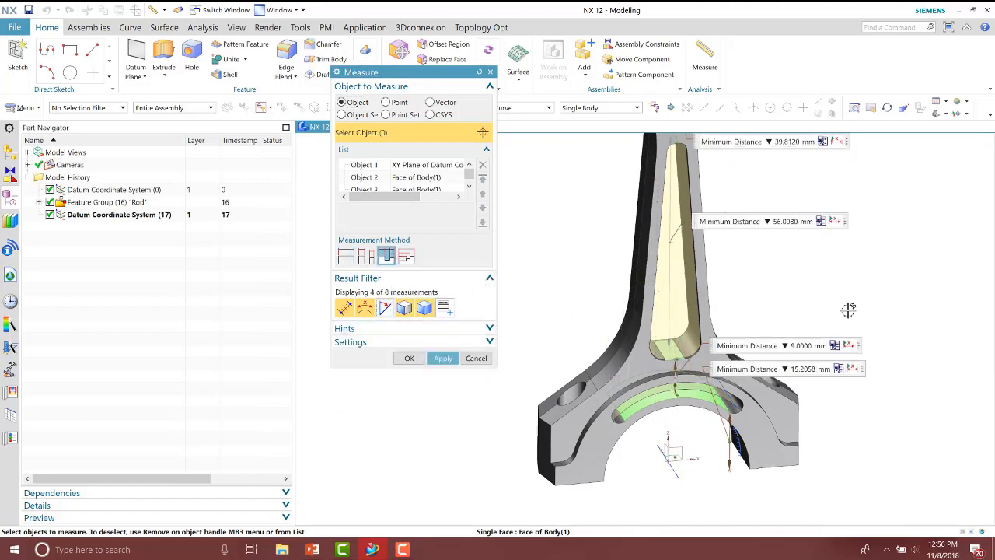
pyautogui.moveTo(788, 307); pyautogui.dragTo(864, 308, button='middle')
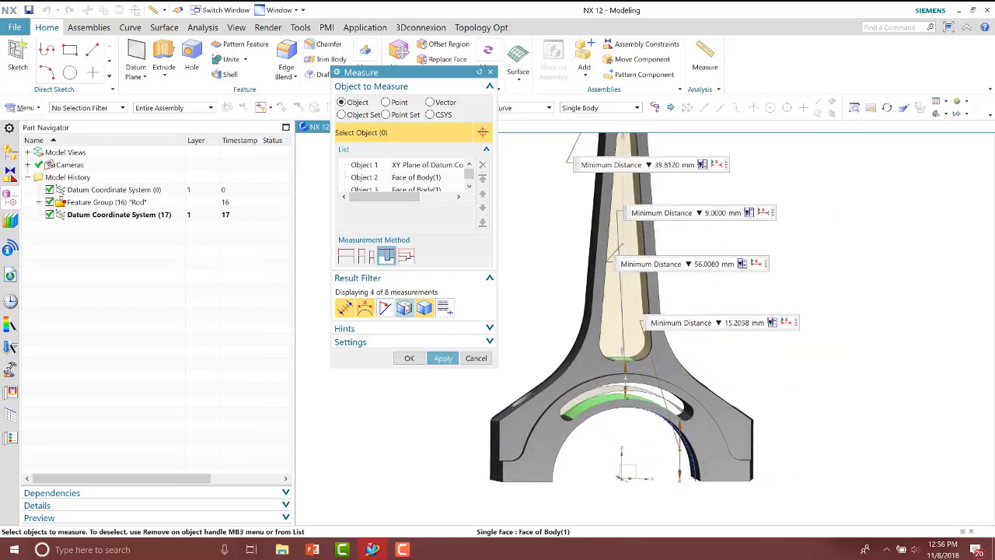
# Step: Measure every object from the first one as reference and spread the distance labels apart around the rod
pyautogui.click(406, 256)
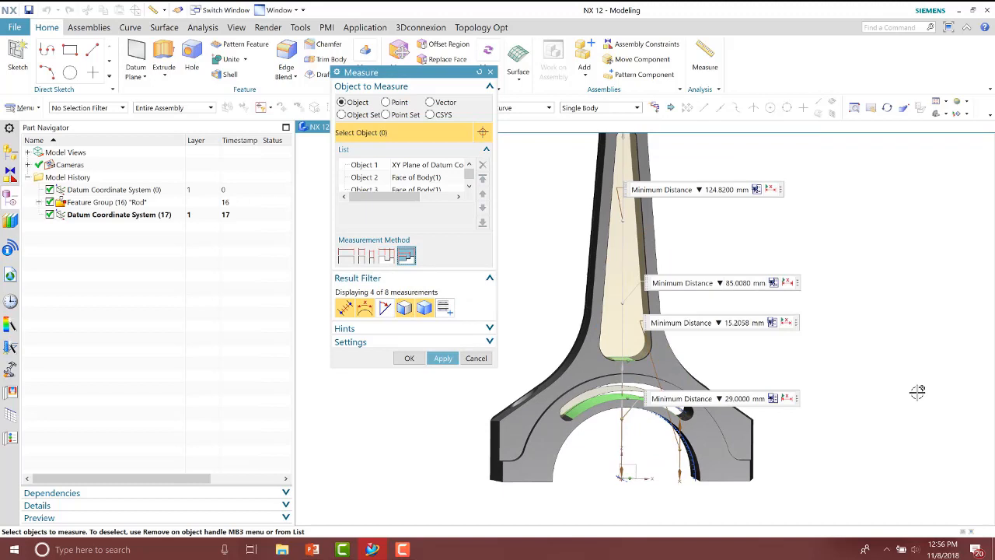
pyautogui.moveTo(896, 393); pyautogui.dragTo(875, 358, button='middle')
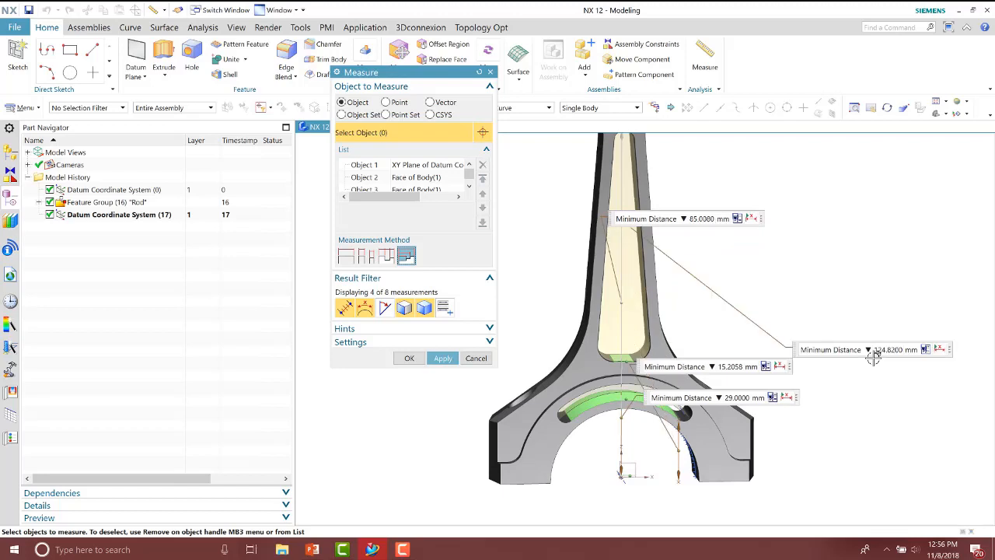
pyautogui.moveTo(874, 356); pyautogui.dragTo(865, 374, button='middle')
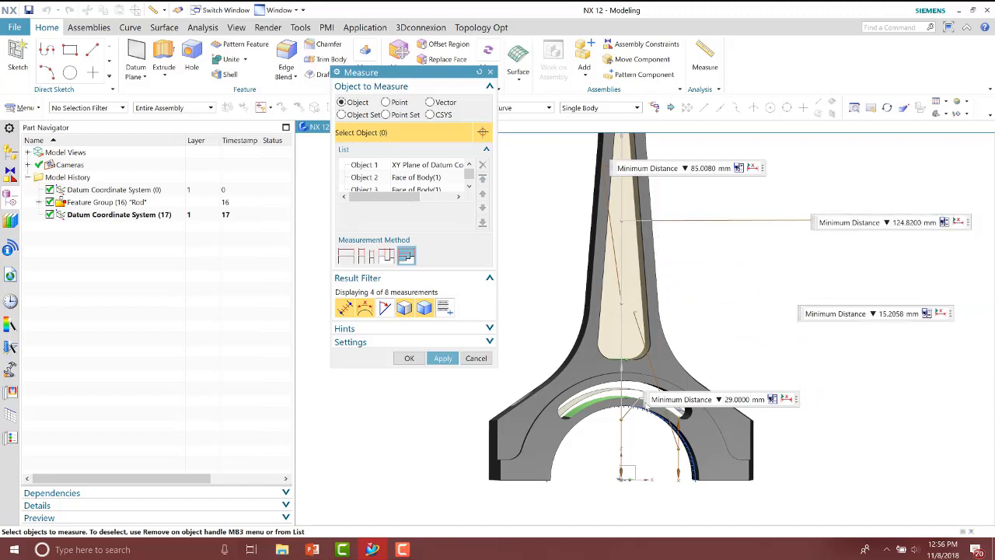
pyautogui.moveTo(645, 405); pyautogui.dragTo(480, 311)
pyautogui.moveTo(801, 315); pyautogui.dragTo(799, 317)
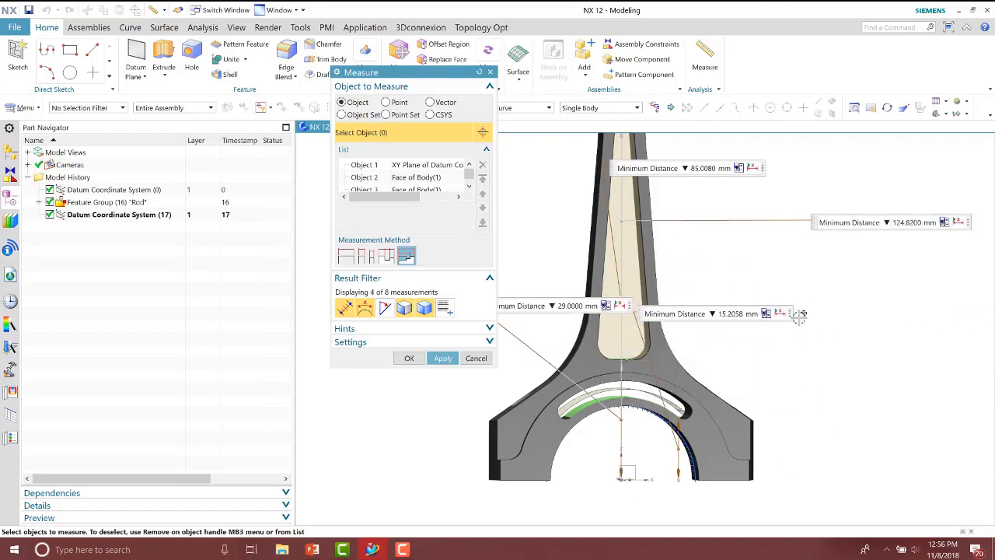
pyautogui.moveTo(643, 317); pyautogui.dragTo(776, 366)
# Step: View the datum-plane-to-slot result as Maximum Distance, inspect it at the slot, and reset the Measure command
pyautogui.click(822, 365)
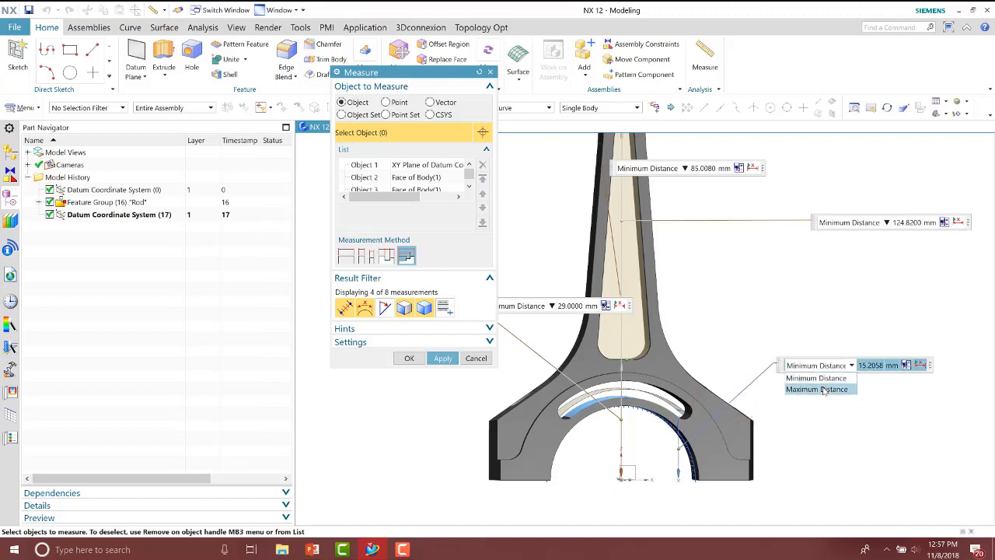
pyautogui.click(816, 387)
pyautogui.scroll(5, 617, 416)
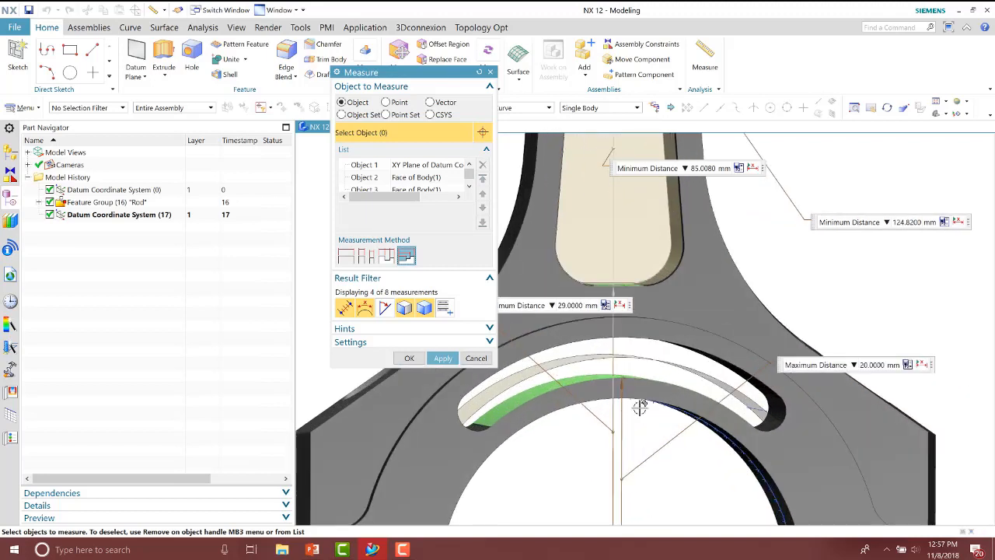
pyautogui.scroll(-4, 671, 429)
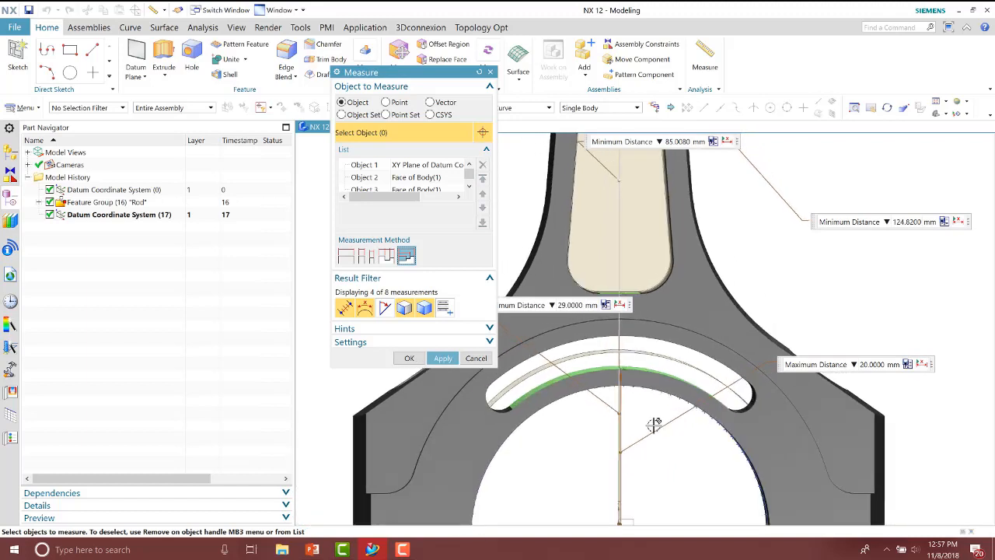
pyautogui.moveTo(653, 425)
pyautogui.mouseDown(button='middle')
pyautogui.moveTo(660, 414)
pyautogui.moveTo(650, 411)
pyautogui.mouseUp(button='middle')
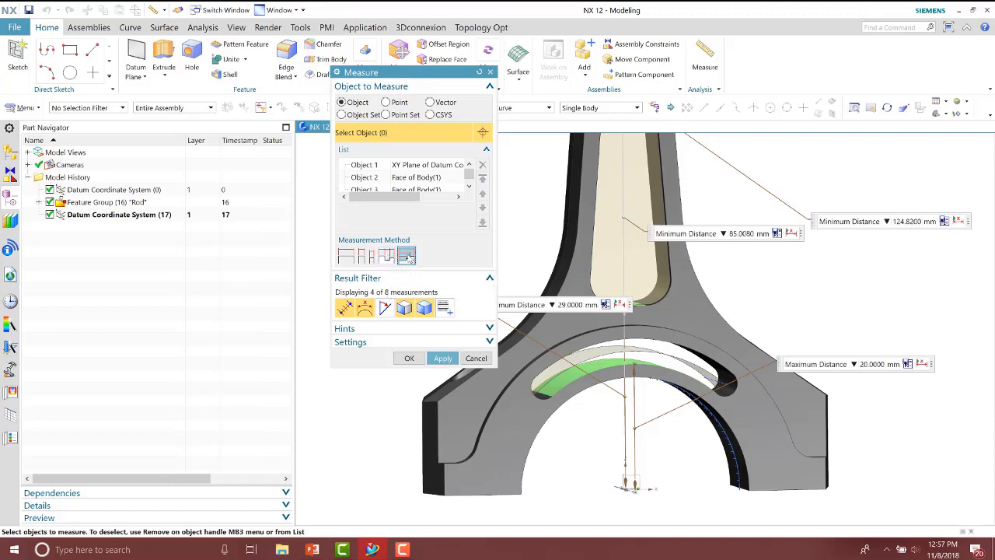
pyautogui.click(479, 72)
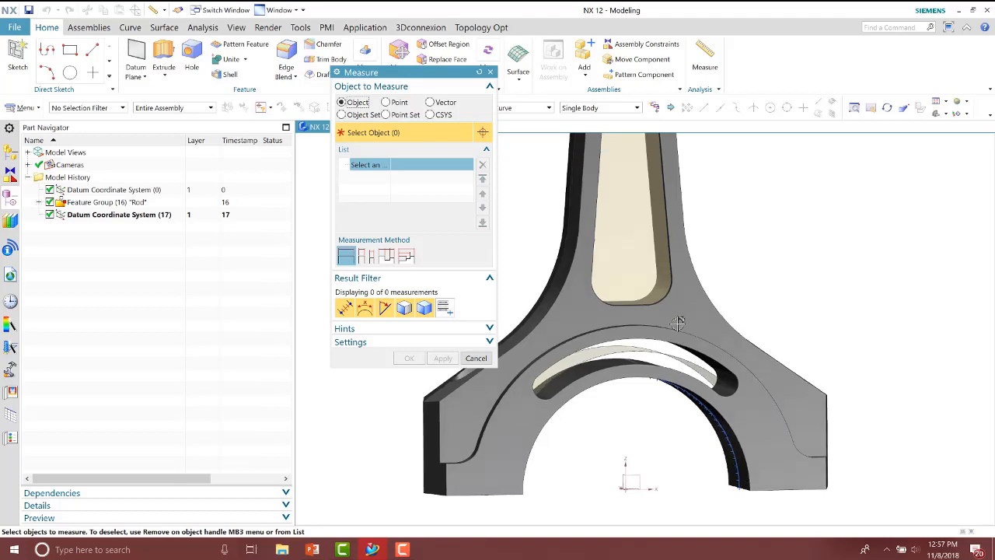
# Step: Measure the slot's inner arc edge, show its Diameter instead of Radius, and clear the measurement
pyautogui.moveTo(680, 319); pyautogui.dragTo(674, 367, button='middle')
pyautogui.scroll(3, 676, 368)
pyautogui.scroll(2, 675, 368)
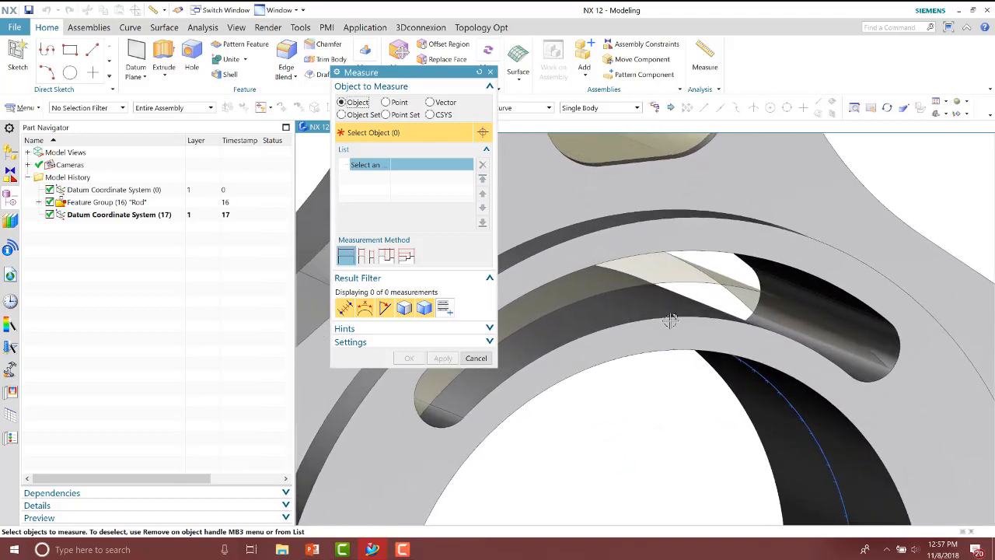
pyautogui.click(669, 315)
pyautogui.scroll(-5, 687, 404)
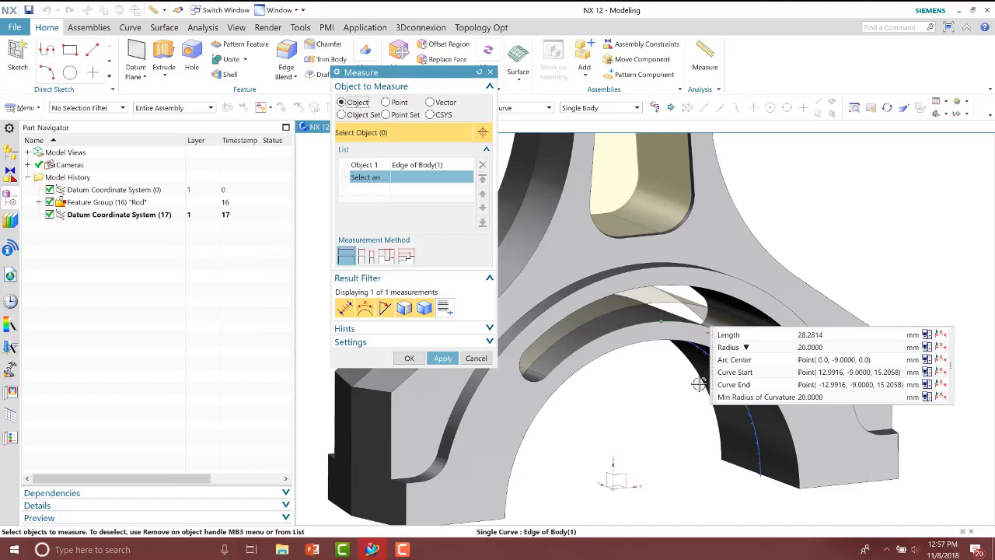
pyautogui.click(748, 348)
pyautogui.click(746, 372)
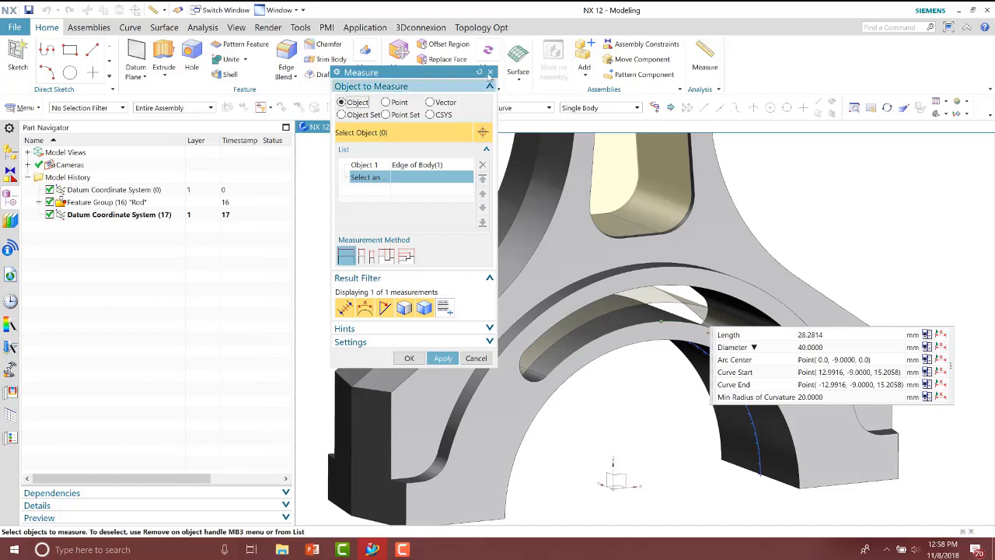
pyautogui.press('Escape')
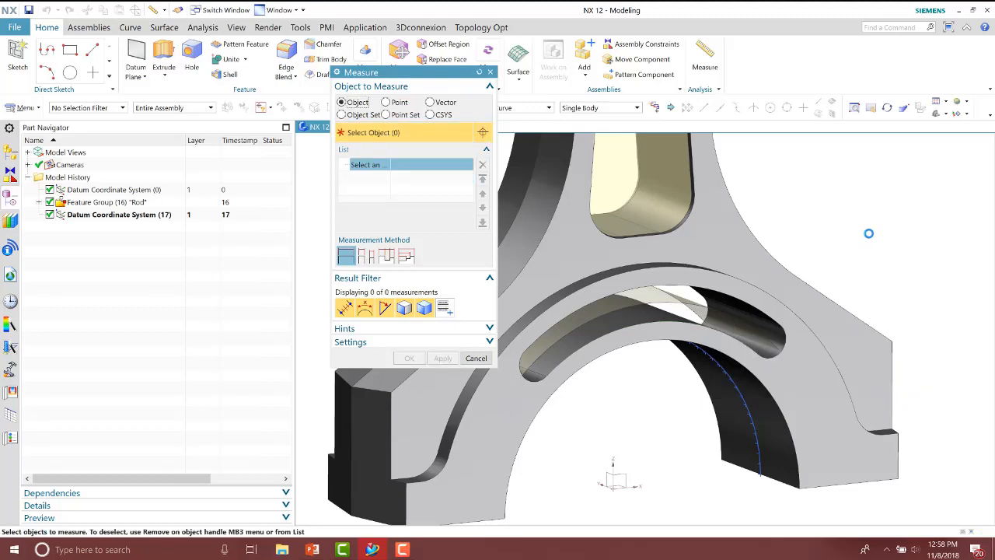
# Step: Measure between two neighbouring points at the end of the blue bore curve, using Point objects and the Point selection filter, and hide the distance result
pyautogui.moveTo(869, 233); pyautogui.dragTo(738, 205, button='middle')
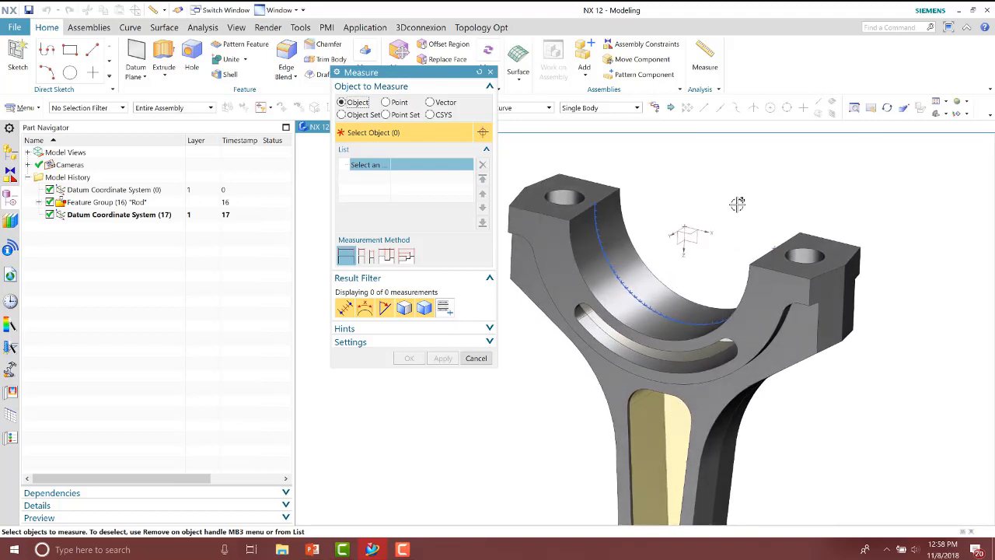
pyautogui.click(385, 102)
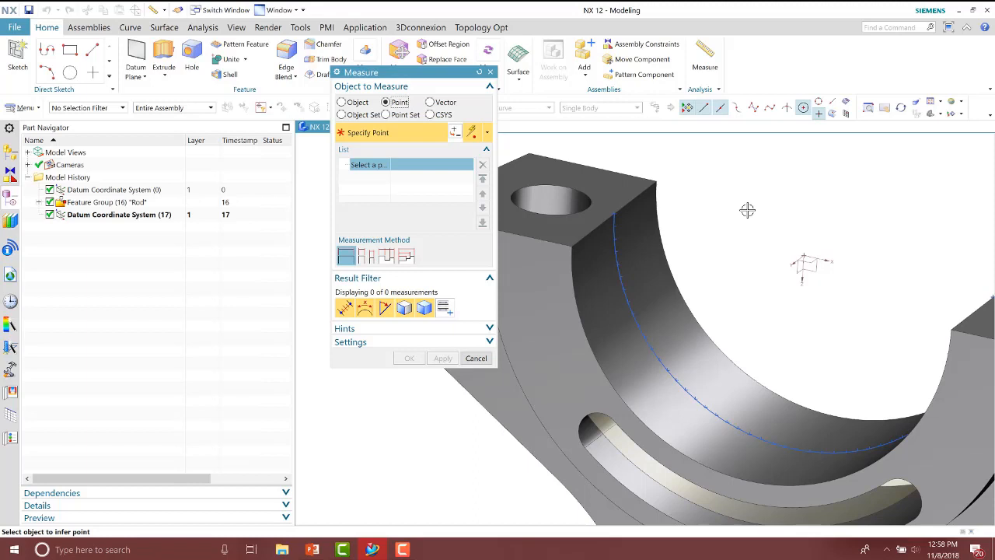
pyautogui.click(105, 110)
pyautogui.click(58, 130)
pyautogui.scroll(3, 638, 234)
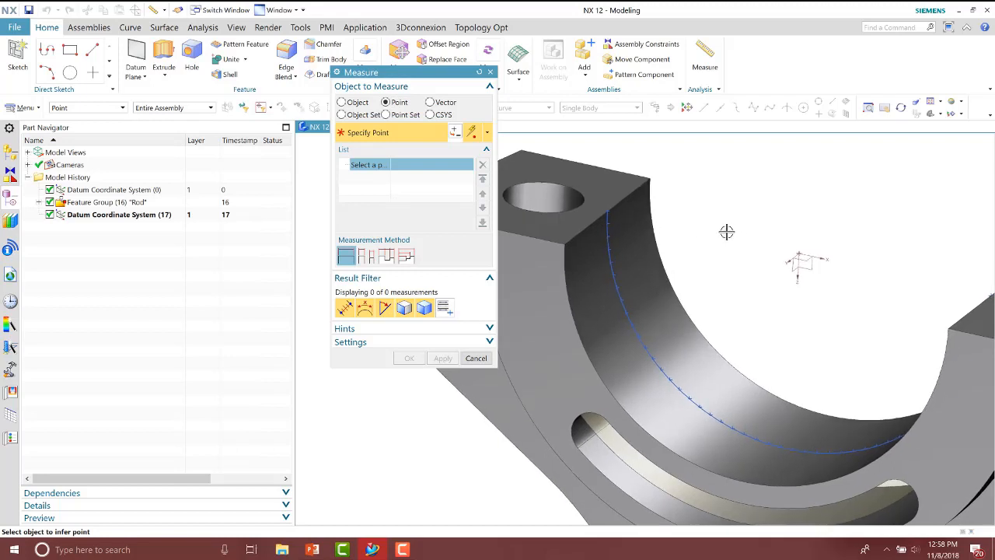
pyautogui.scroll(2, 606, 265)
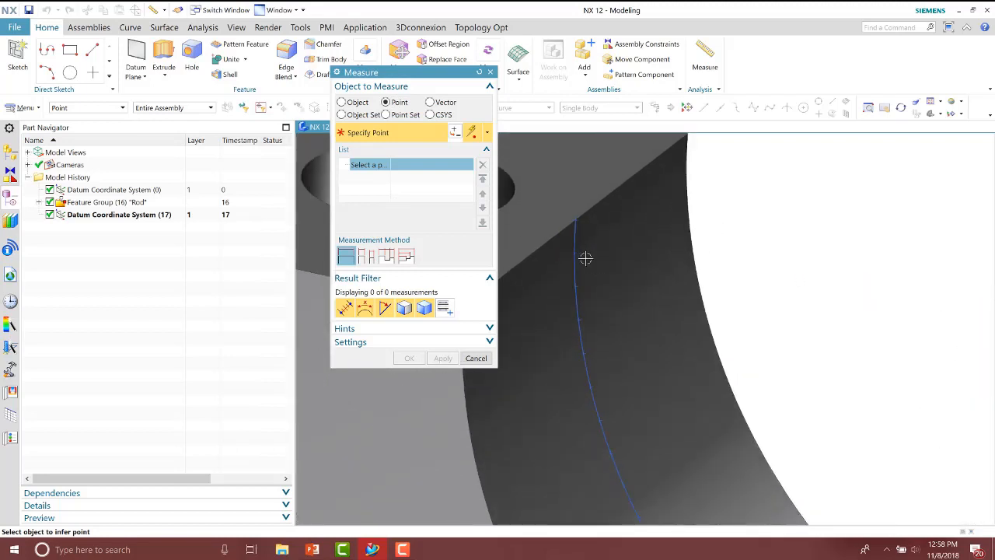
pyautogui.click(578, 217)
pyautogui.click(580, 245)
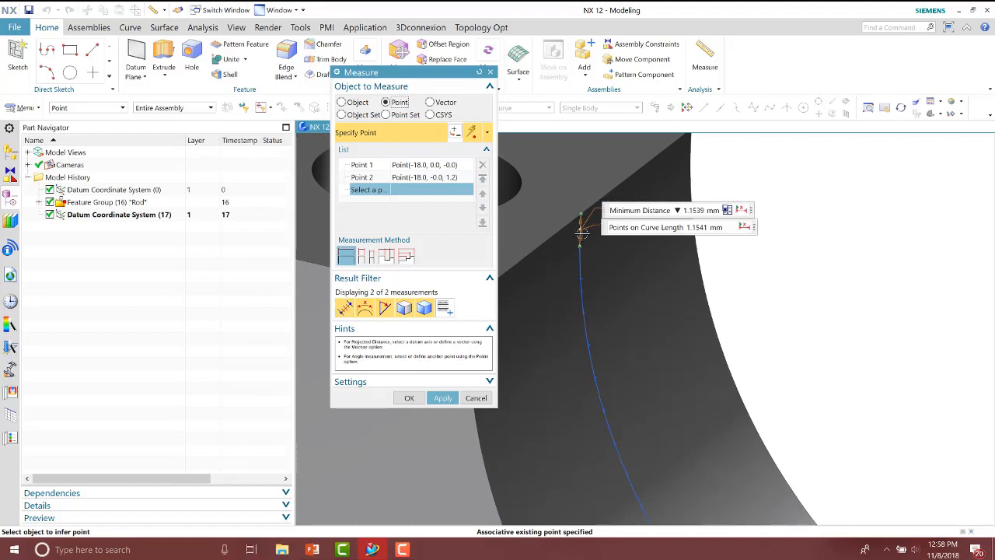
pyautogui.click(345, 308)
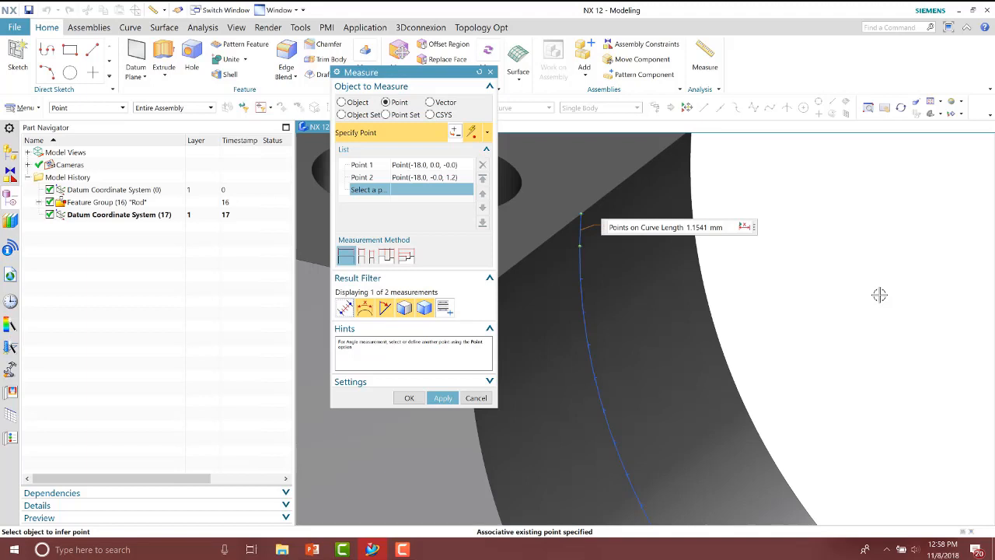
# Step: Add the next point along the blue bore curve, hide the angle result, and measure every point from the first one as reference
pyautogui.click(583, 278)
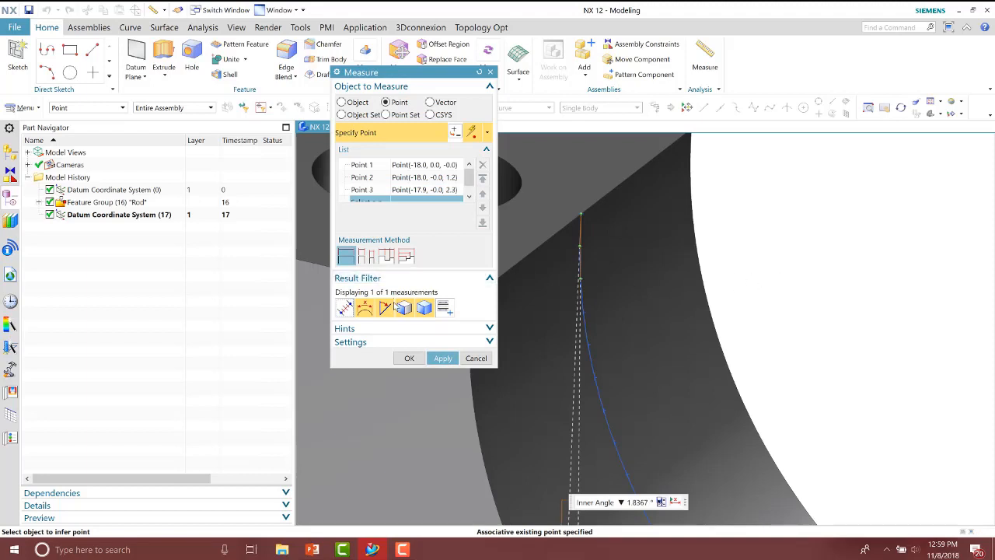
pyautogui.click(384, 308)
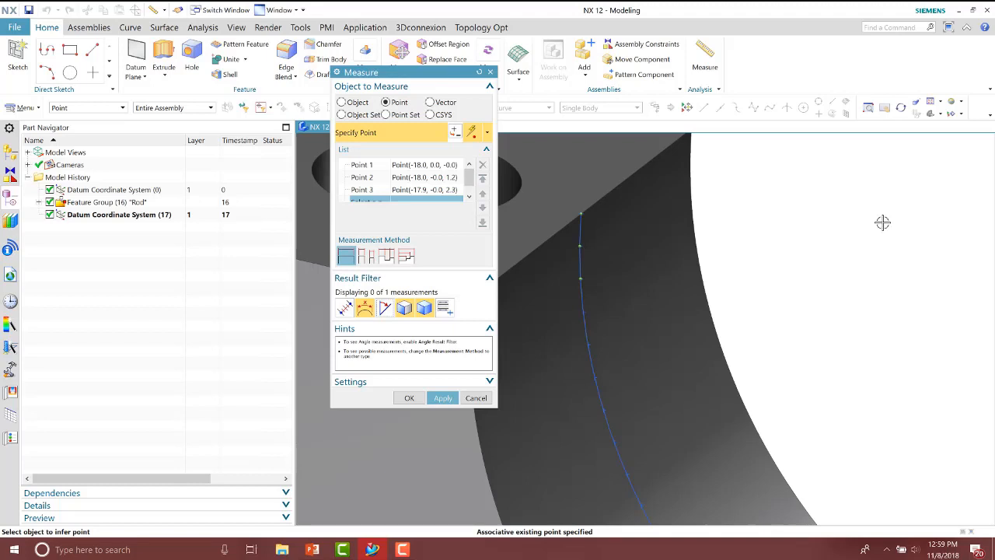
pyautogui.click(406, 257)
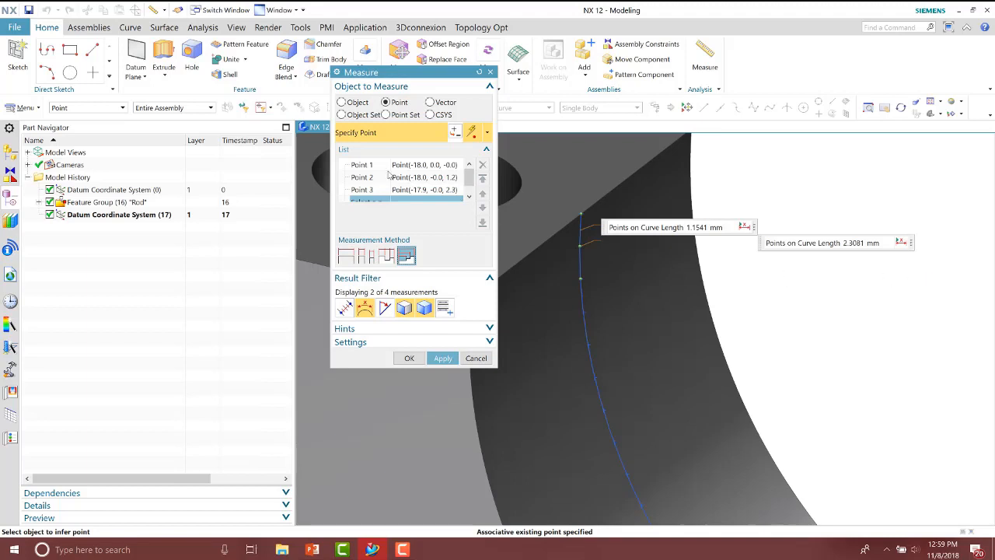
# Step: Replace the third measured point with the next one further along the blue bore curve, and reset the Measure command
pyautogui.click(380, 168)
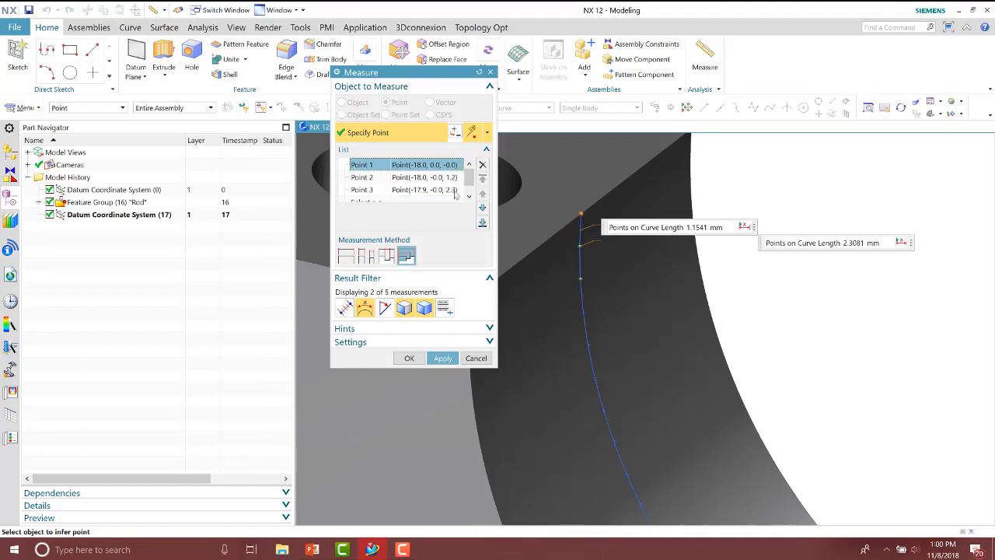
pyautogui.click(482, 208)
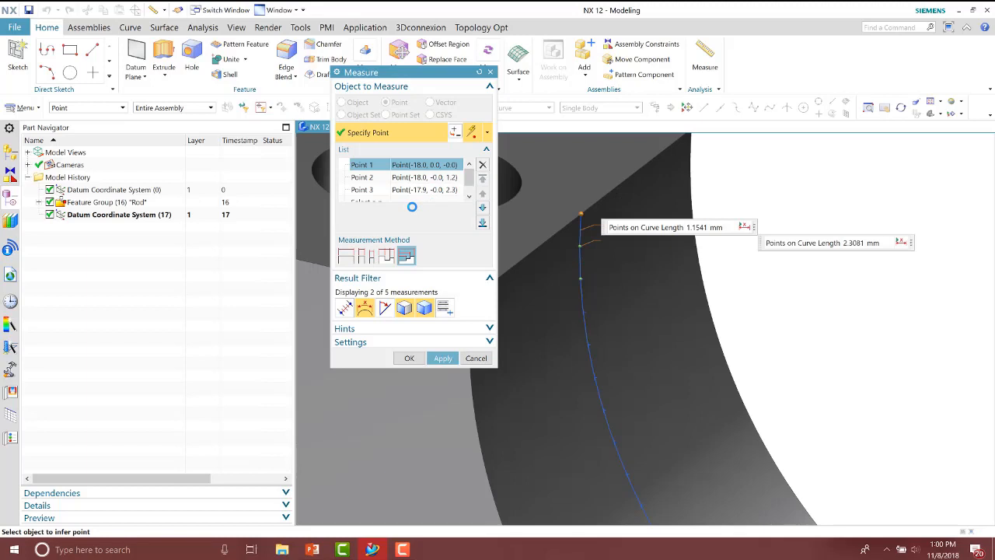
pyautogui.click(393, 190)
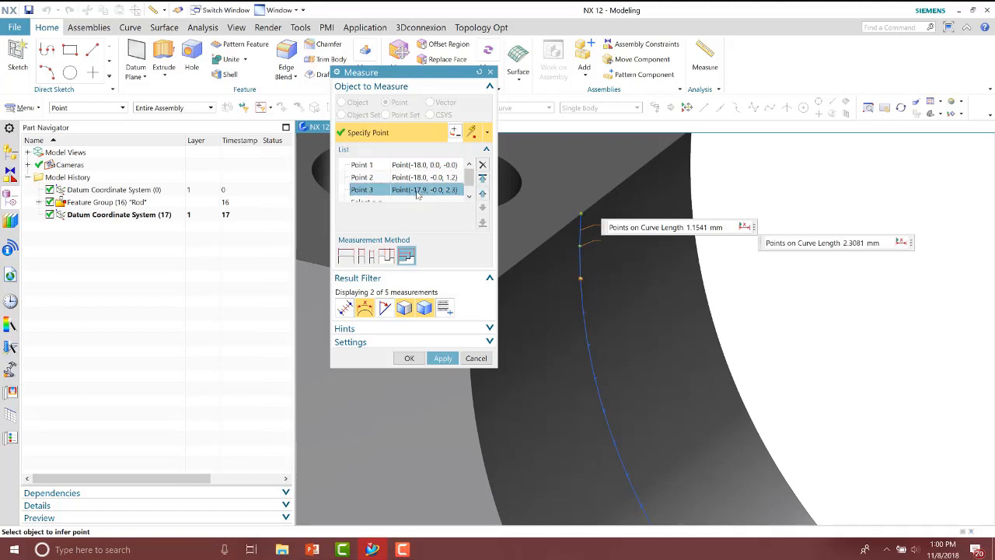
pyautogui.click(482, 166)
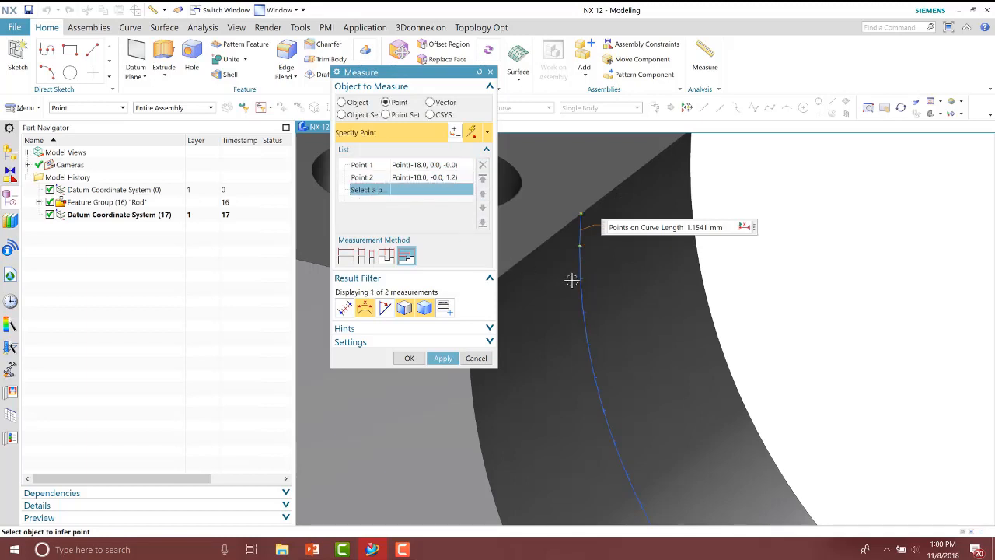
pyautogui.click(584, 311)
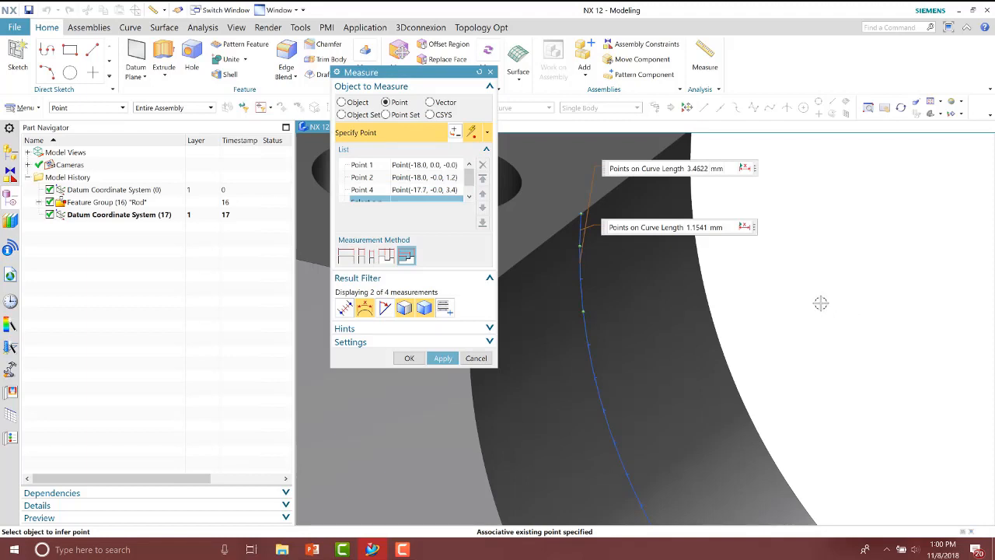
pyautogui.scroll(-2, 809, 284)
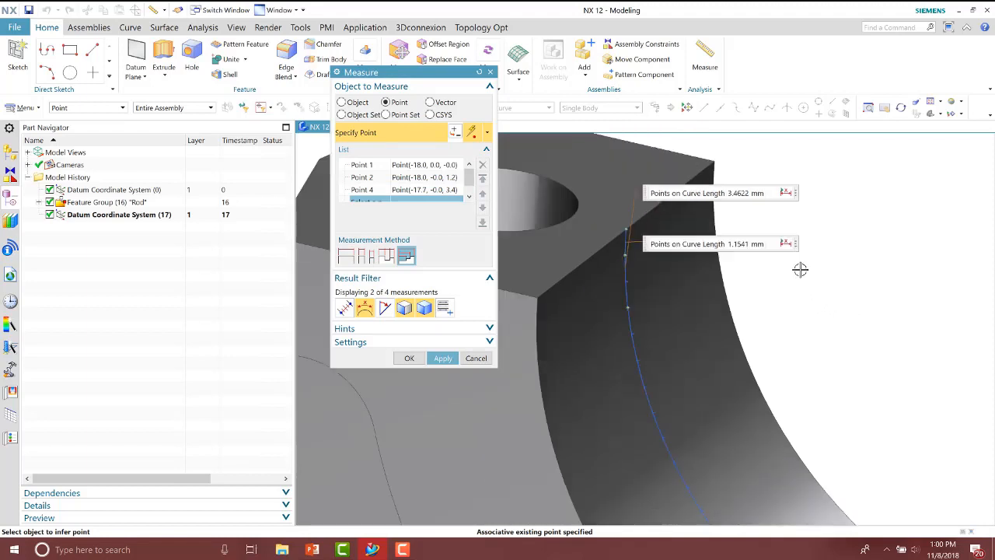
pyautogui.click(479, 72)
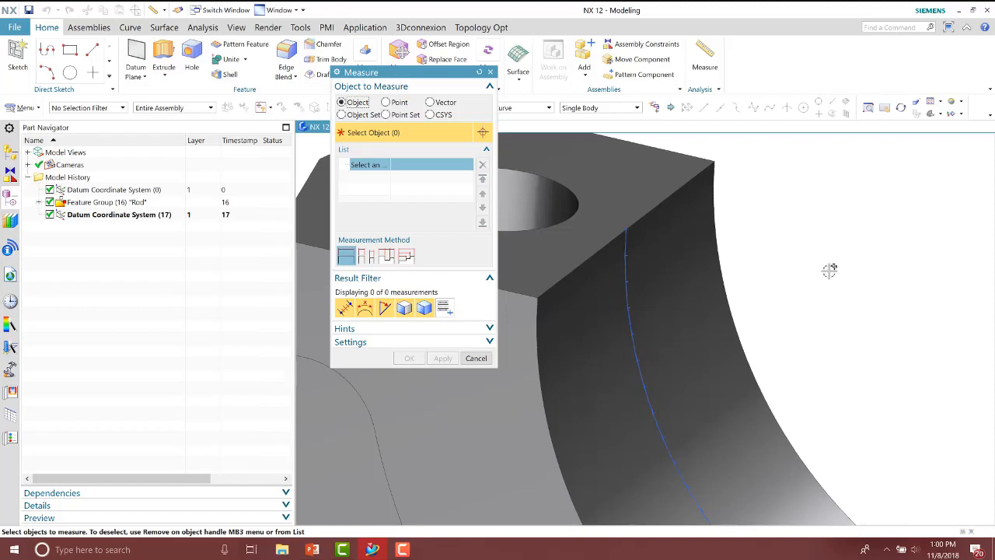
# Step: Measure between the two opposite end points of the blue bore curve, using Point objects and the Point selection filter
pyautogui.scroll(-1, 789, 259)
pyautogui.click(385, 103)
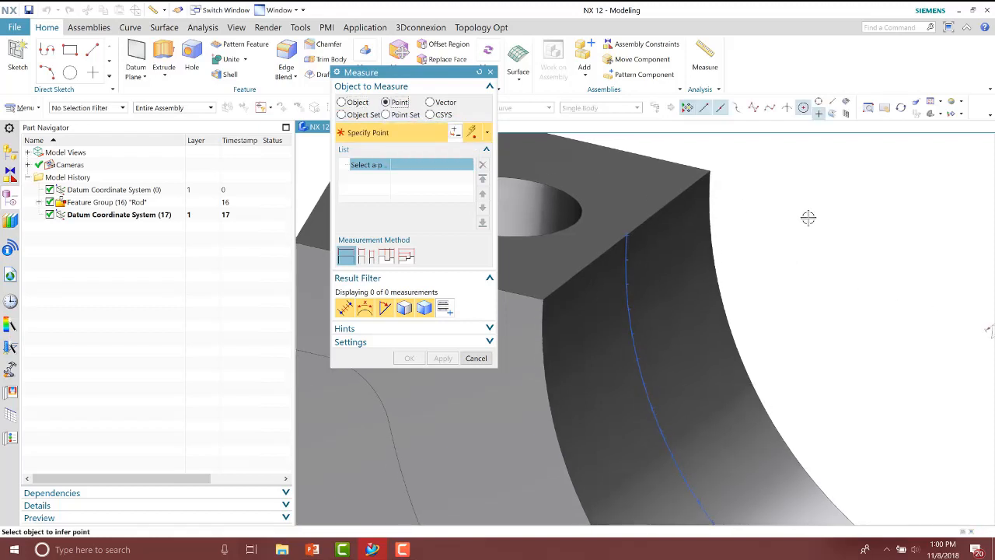
pyautogui.scroll(-5, 836, 218)
pyautogui.moveTo(836, 218); pyautogui.dragTo(786, 349, button='middle')
pyautogui.scroll(5, 739, 339)
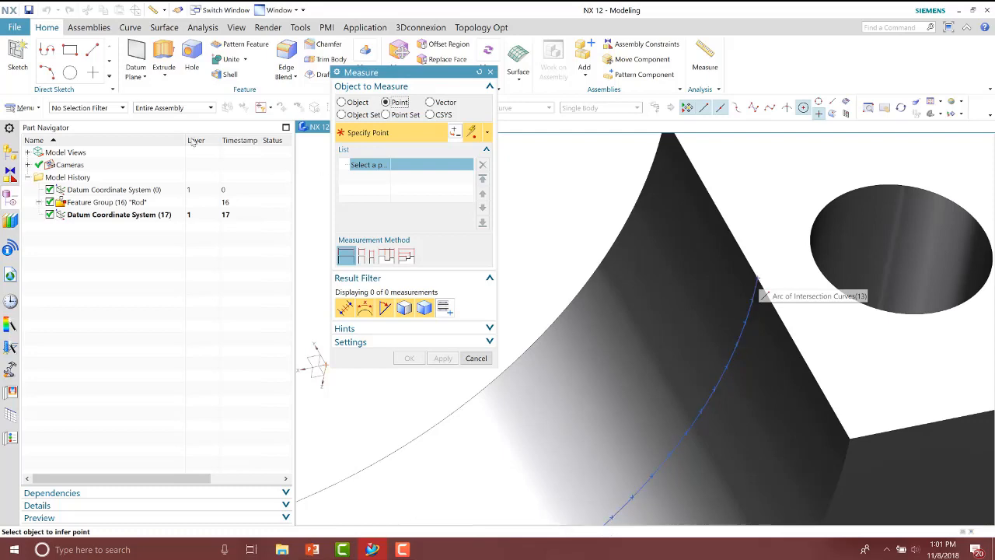
pyautogui.click(122, 107)
pyautogui.click(70, 127)
pyautogui.scroll(-2, 755, 281)
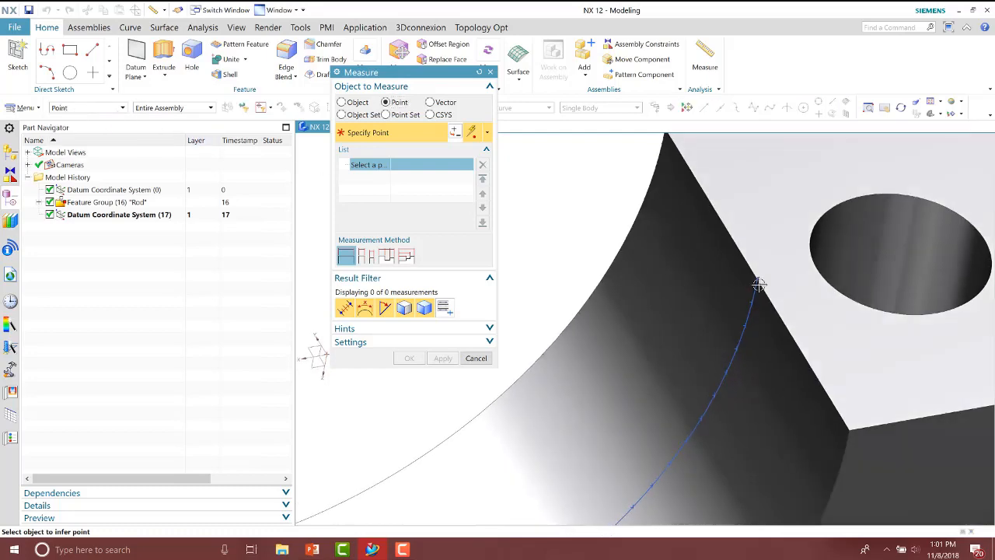
pyautogui.click(755, 280)
pyautogui.scroll(-3, 665, 313)
pyautogui.moveTo(665, 314)
pyautogui.mouseDown(button='middle')
pyautogui.moveTo(658, 326)
pyautogui.moveTo(651, 316)
pyautogui.mouseUp(button='middle')
pyautogui.scroll(4, 658, 325)
pyautogui.click(677, 311)
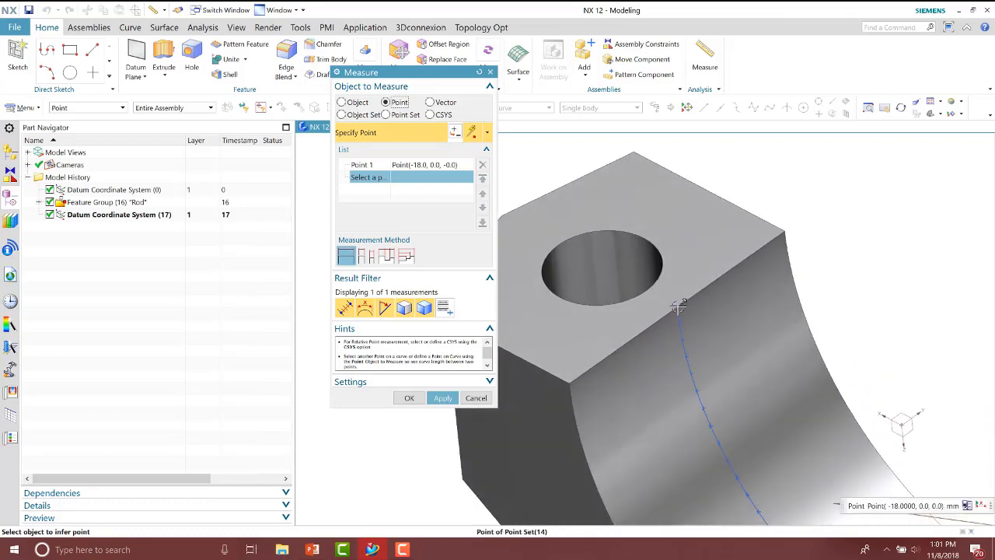
# Step: Measure the inner angle by adding a third point near the middle of the bore curve, and move its label beside the rod's shank
pyautogui.scroll(-3, 671, 238)
pyautogui.moveTo(793, 330); pyautogui.dragTo(726, 334, button='middle')
pyautogui.scroll(2, 733, 373)
pyautogui.scroll(4, 733, 372)
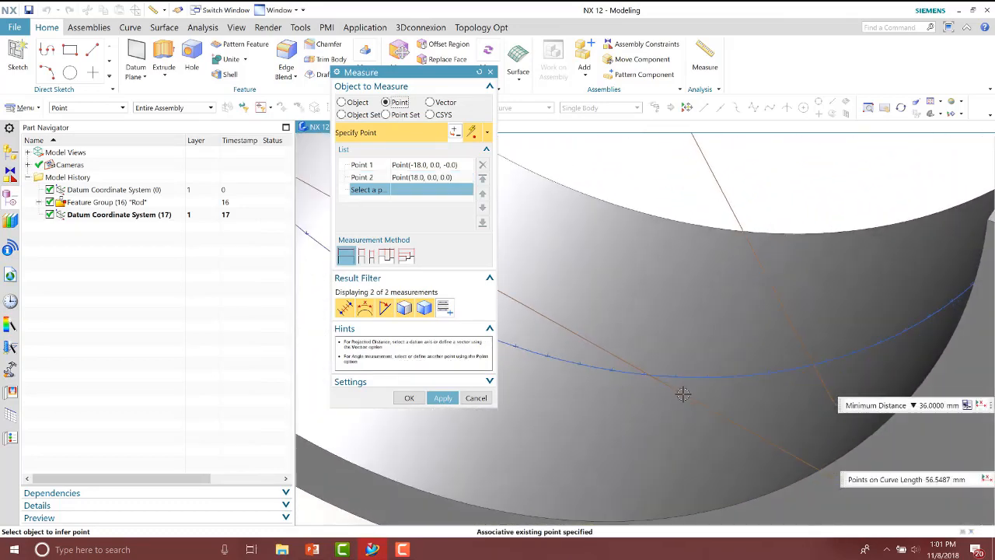
pyautogui.scroll(-6, 710, 324)
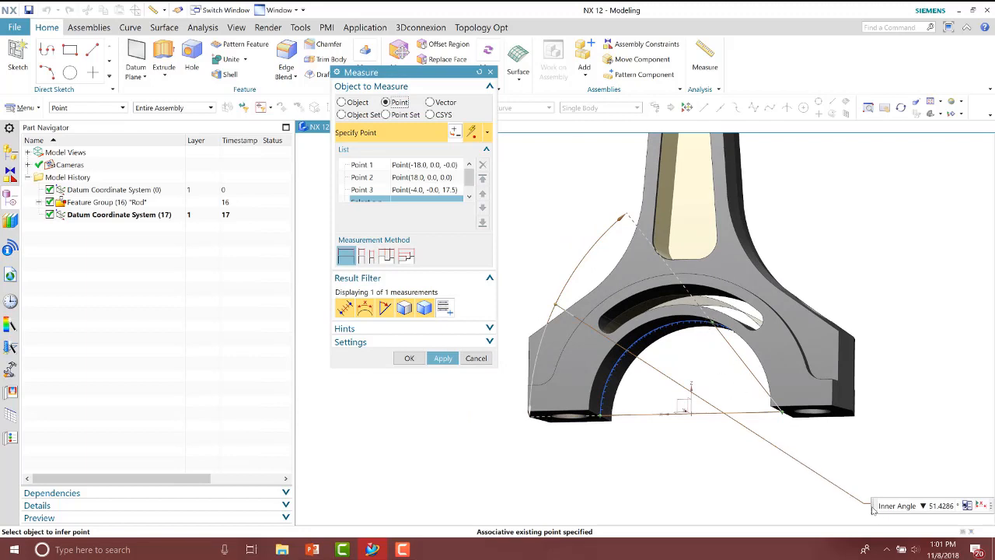
pyautogui.moveTo(874, 507); pyautogui.dragTo(505, 185)
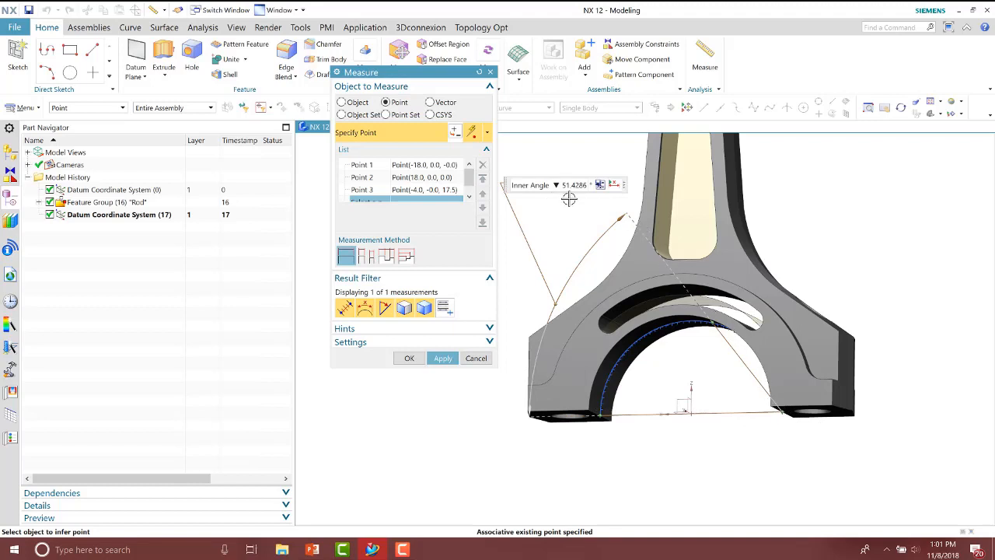
pyautogui.click(479, 72)
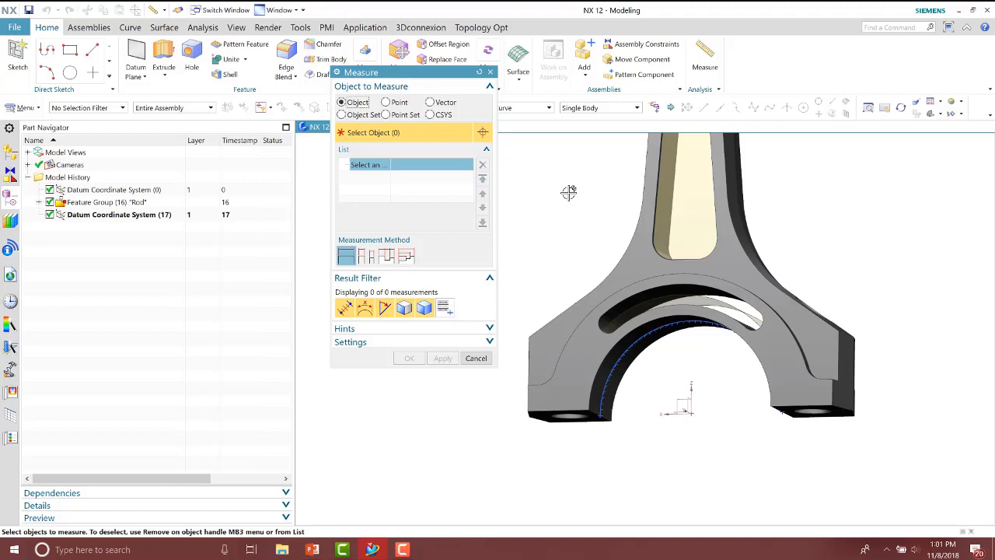
# Step: Measure the connecting rod's solid body as a single object
pyautogui.moveTo(569, 191); pyautogui.dragTo(856, 298, button='middle')
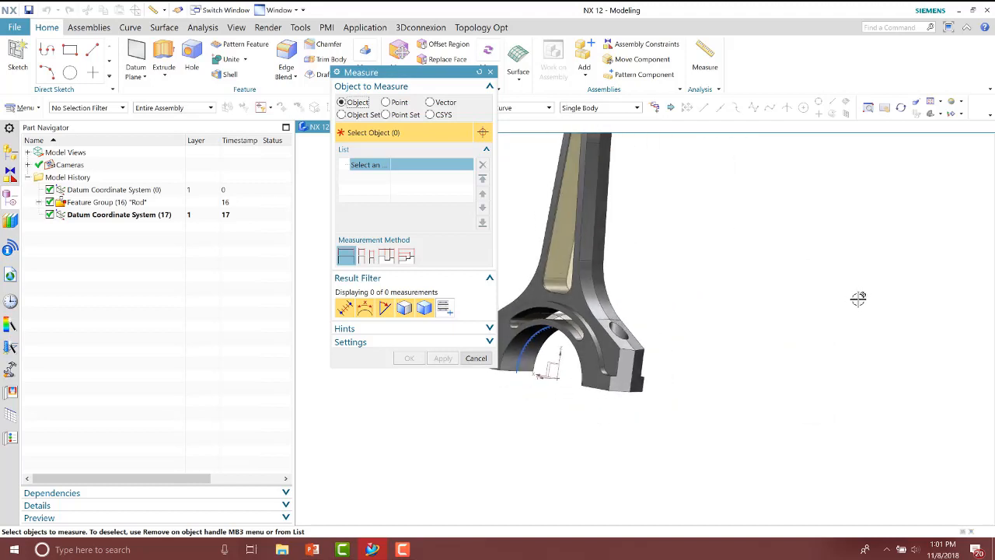
pyautogui.scroll(4, 857, 297)
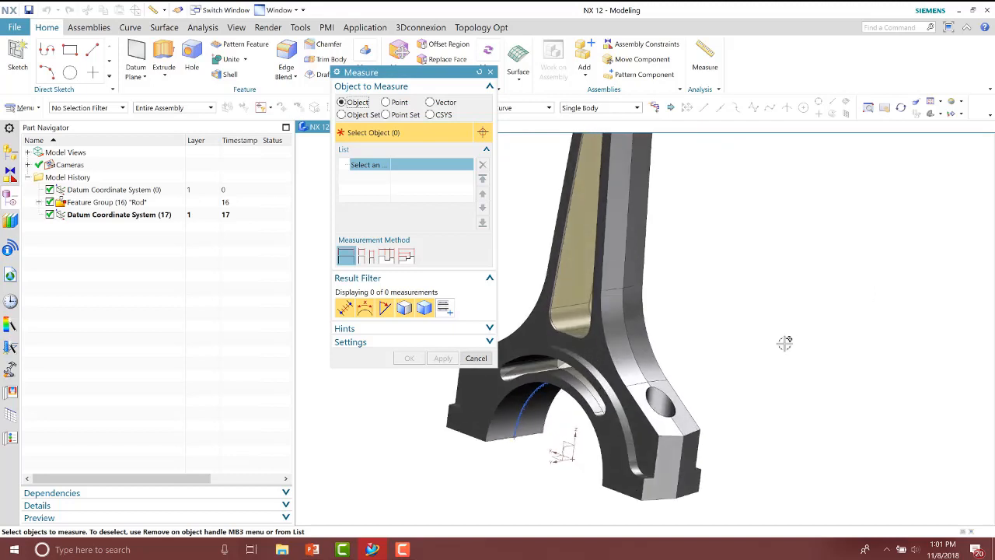
pyautogui.moveTo(785, 343); pyautogui.dragTo(770, 347, button='middle')
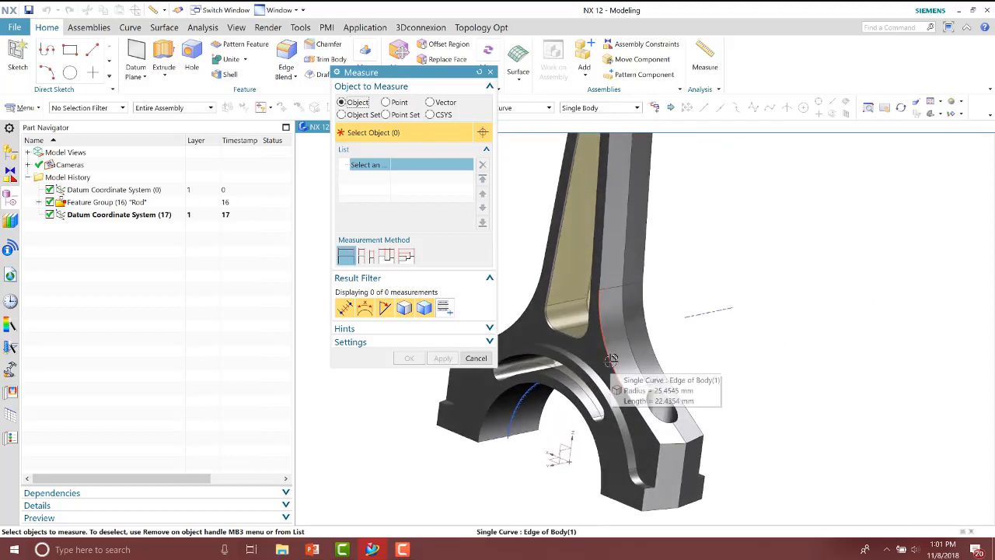
pyautogui.click(611, 359)
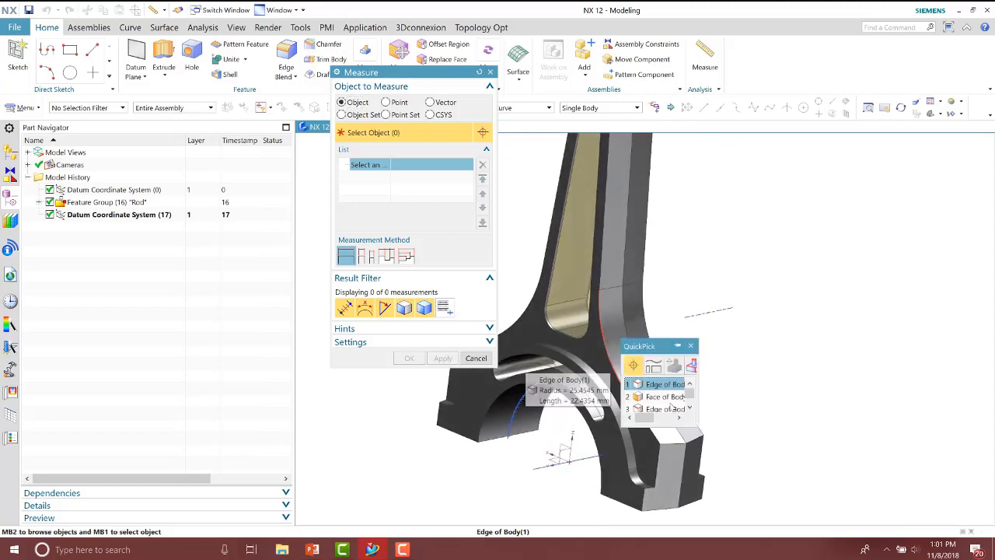
pyautogui.scroll(-5, 670, 410)
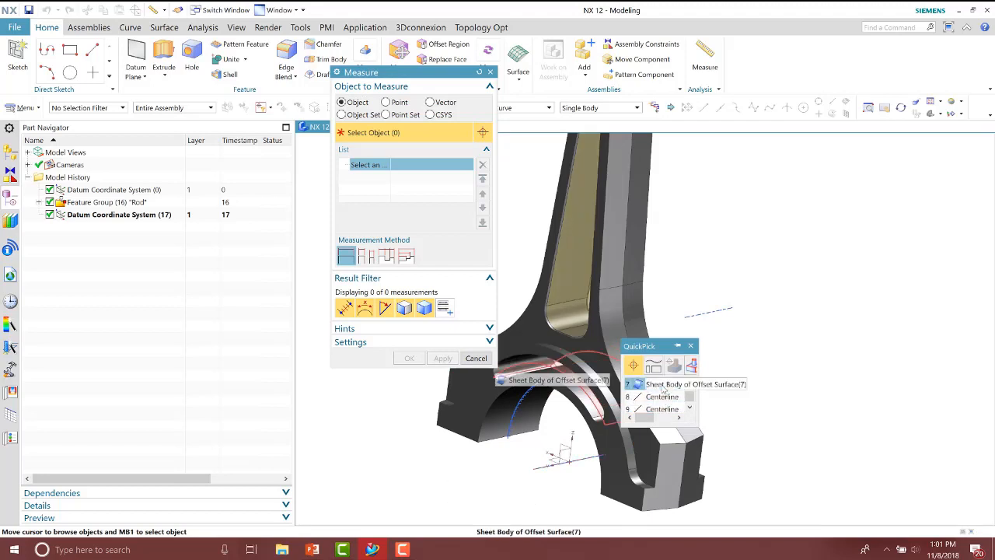
pyautogui.scroll(1, 662, 386)
pyautogui.click(663, 385)
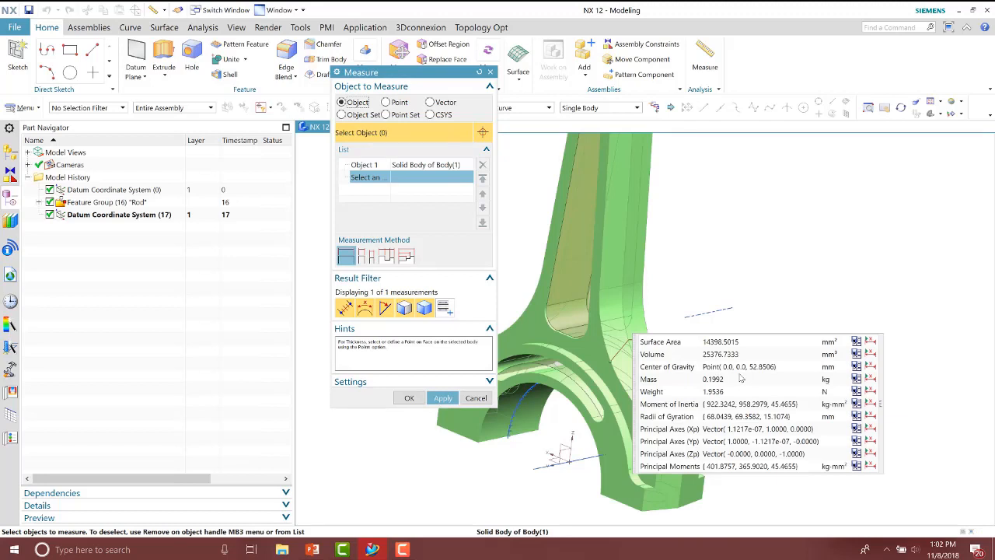
# Step: Set the measurement preferences' units to English(NX) - lbm/in/lbf/deg/C
pyautogui.click(434, 382)
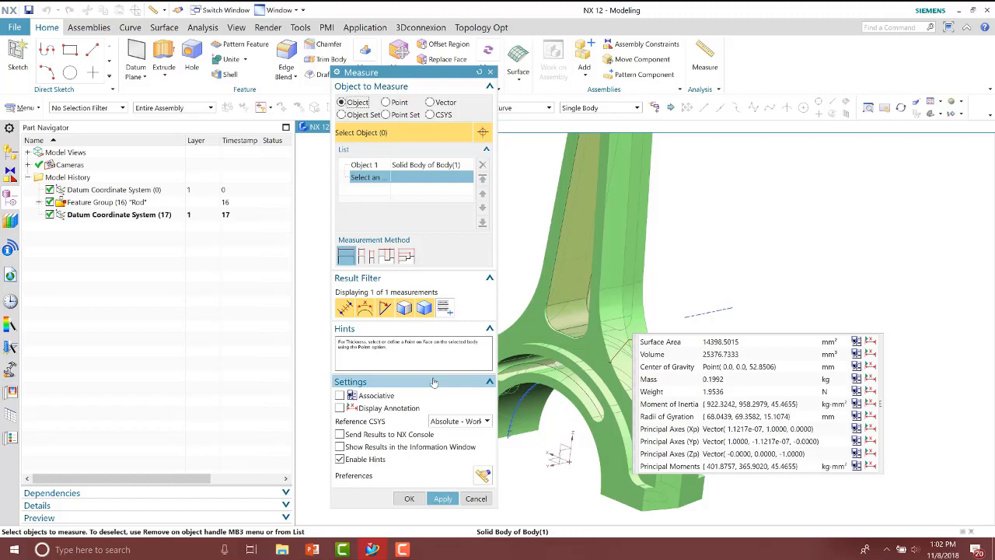
pyautogui.click(482, 475)
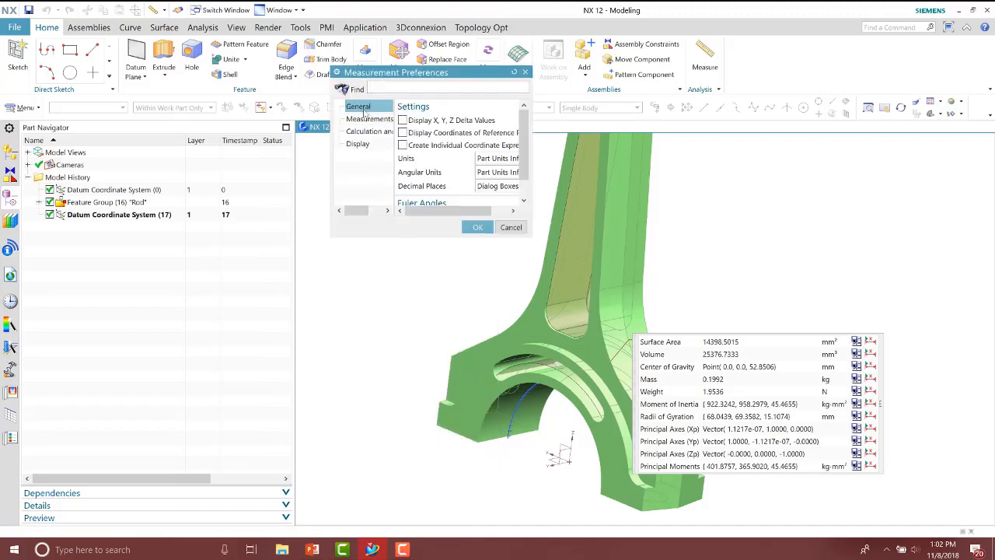
pyautogui.click(494, 160)
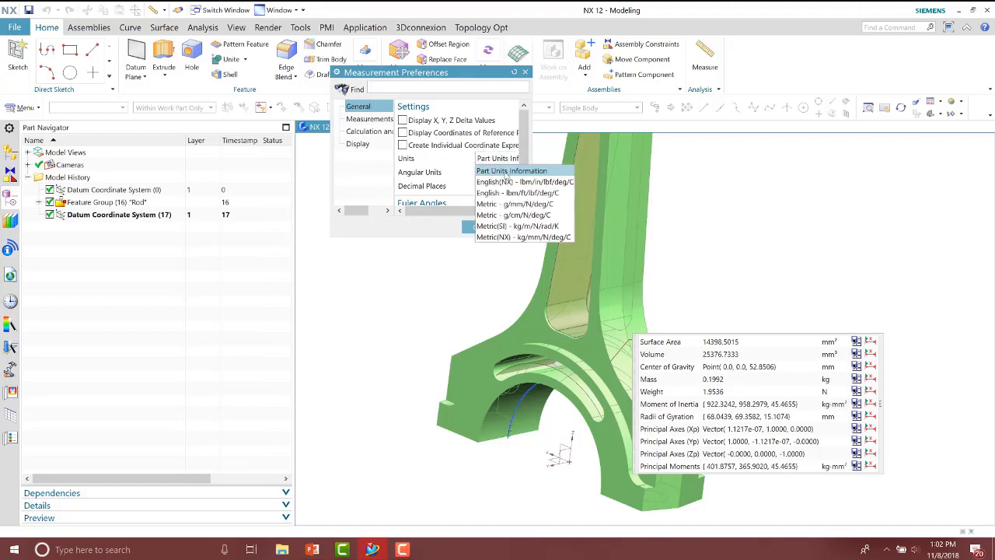
pyautogui.click(505, 182)
pyautogui.click(475, 227)
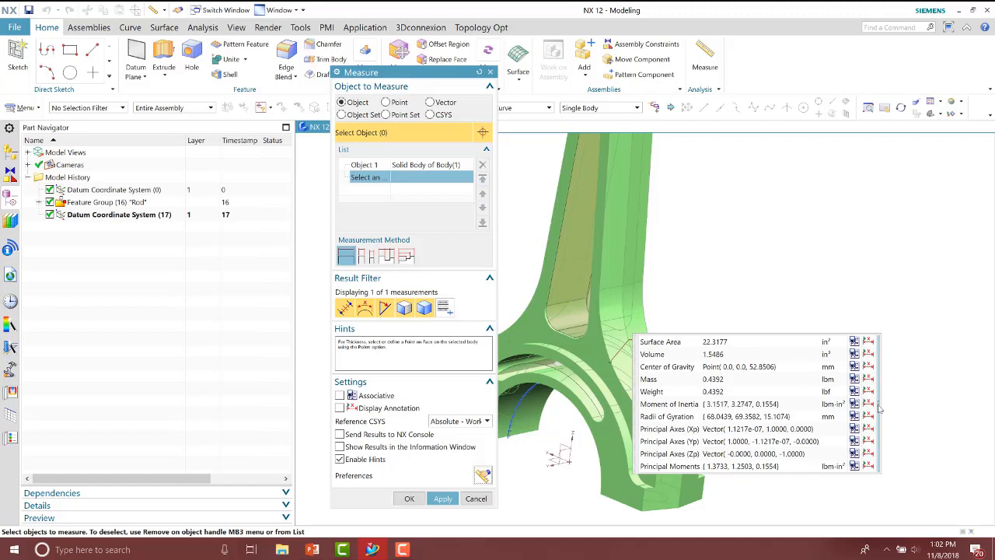
# Step: Create a point at the solid body's center of gravity from the measurement results, and check it on the rod
pyautogui.click(879, 408)
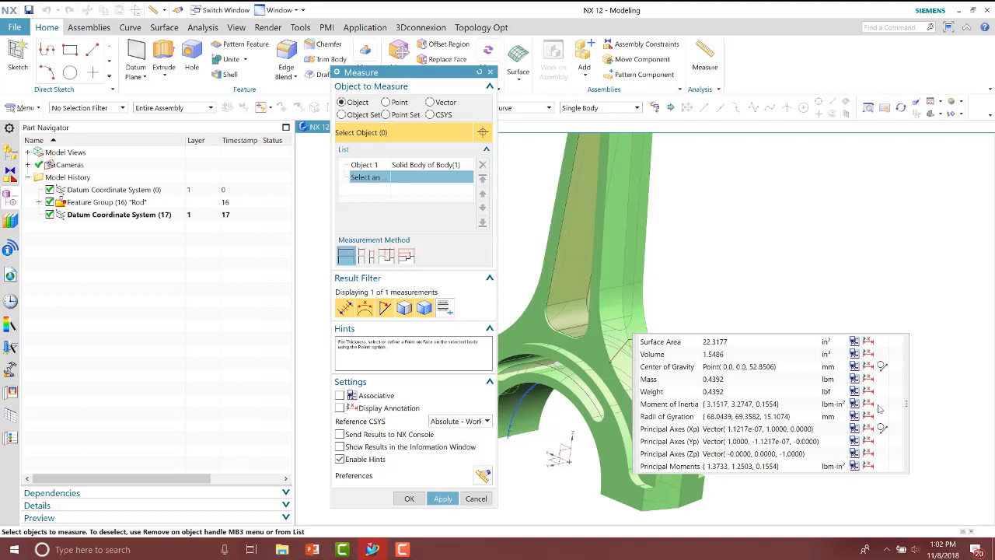
pyautogui.click(884, 367)
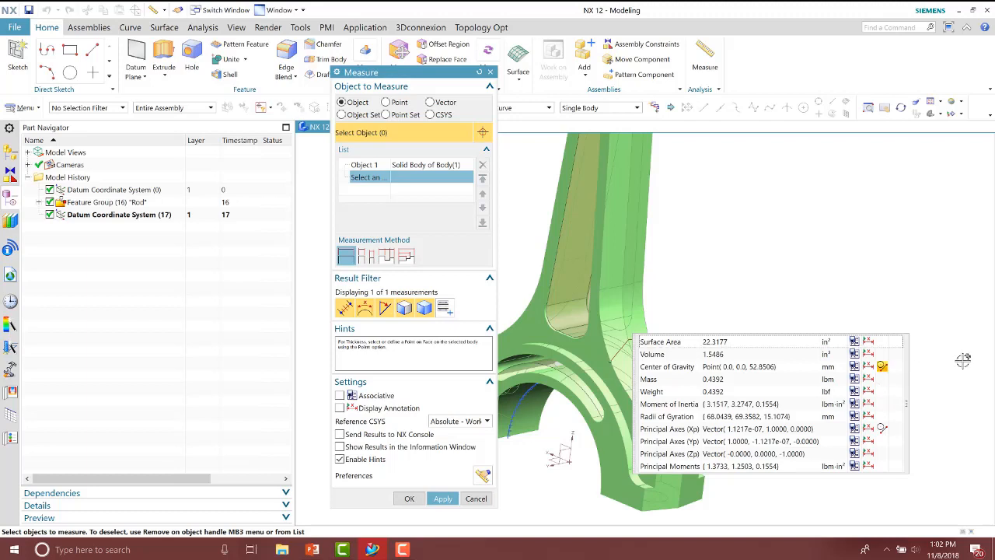
pyautogui.click(412, 499)
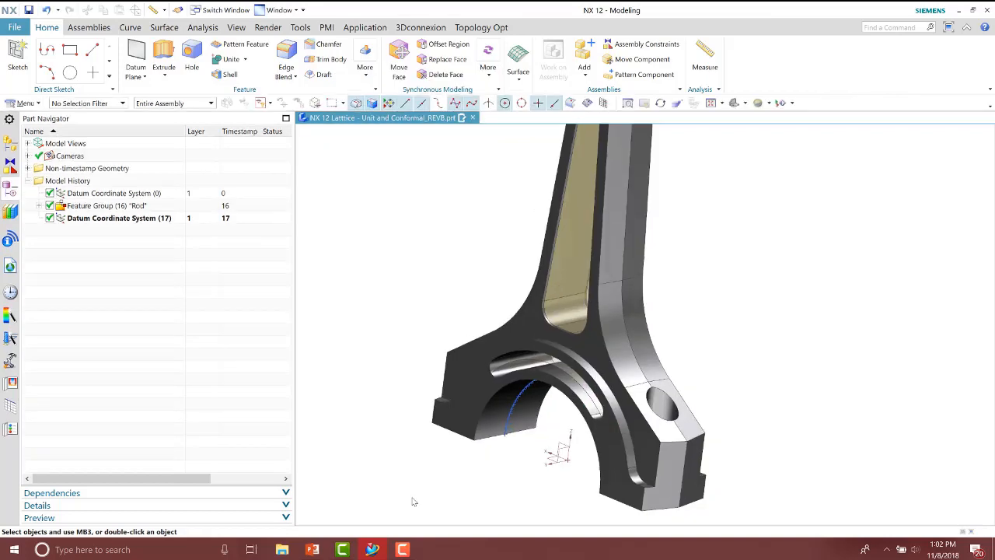
pyautogui.moveTo(727, 293); pyautogui.dragTo(738, 289, button='middle')
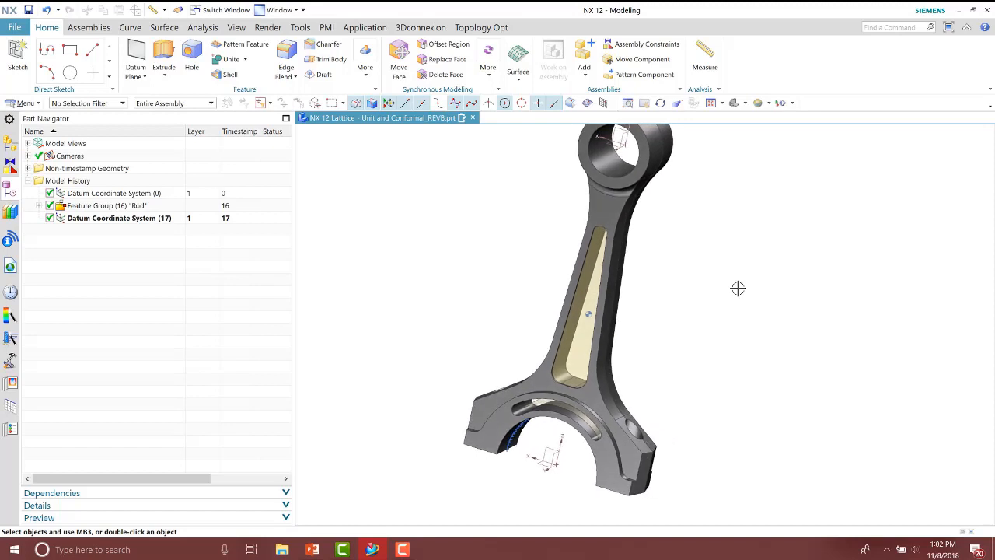
# Step: Measure the rod's solid body again, inspect the associative option for its volume result, and leave the command without saving
pyautogui.rightClick(727, 278)
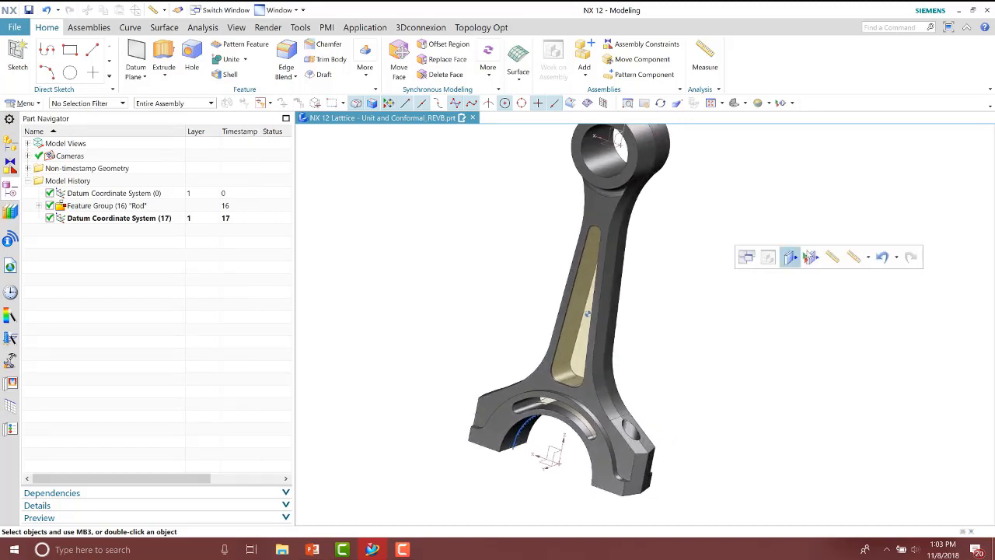
pyautogui.click(832, 257)
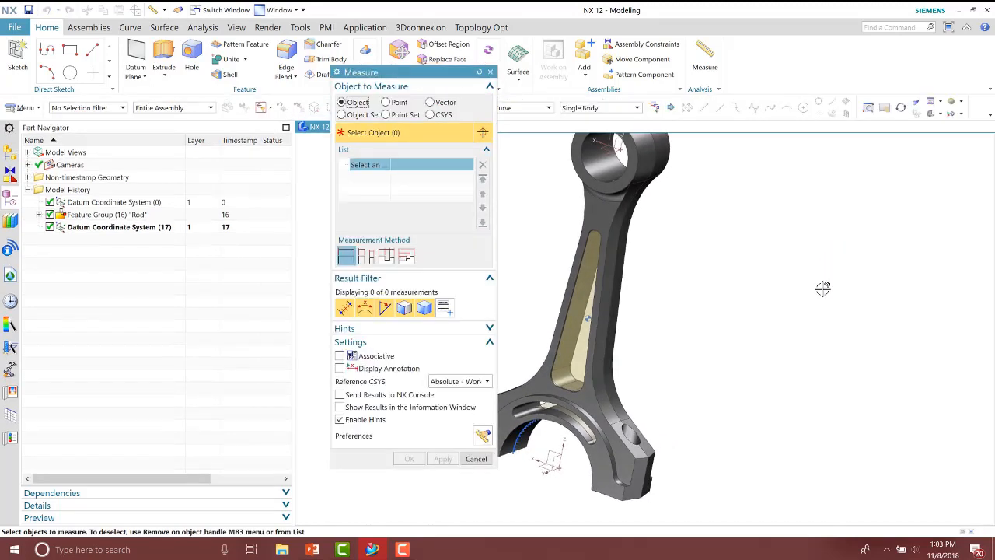
pyautogui.click(603, 406)
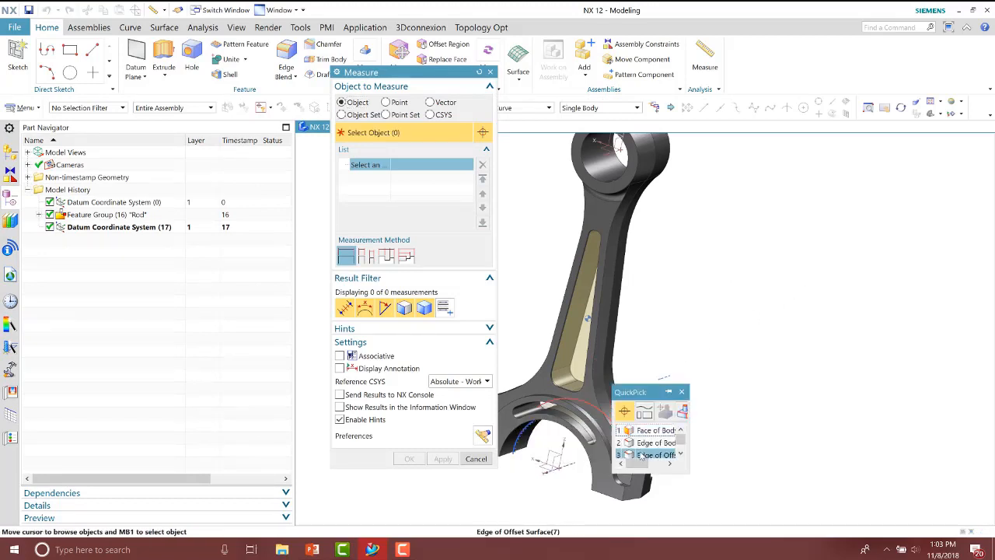
pyautogui.click(645, 435)
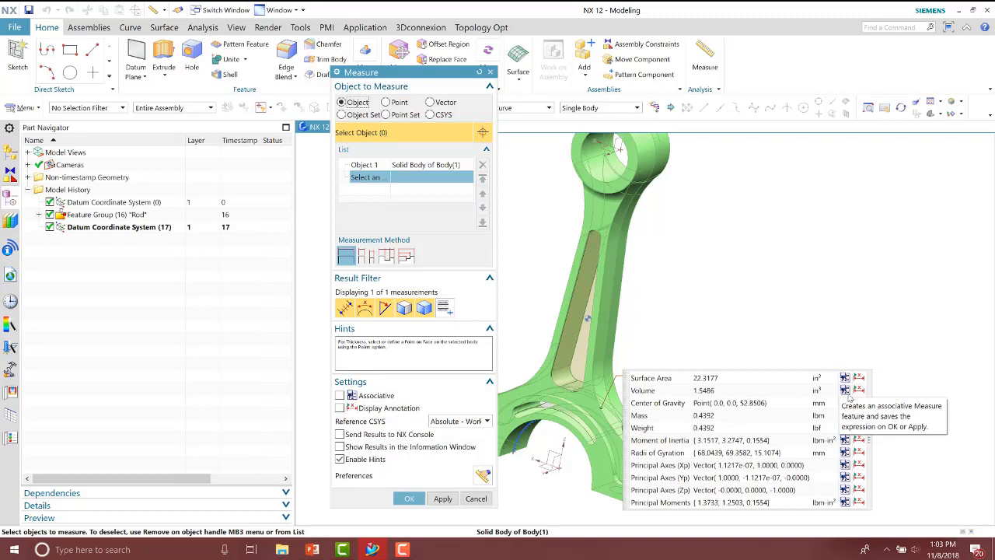
pyautogui.click(476, 499)
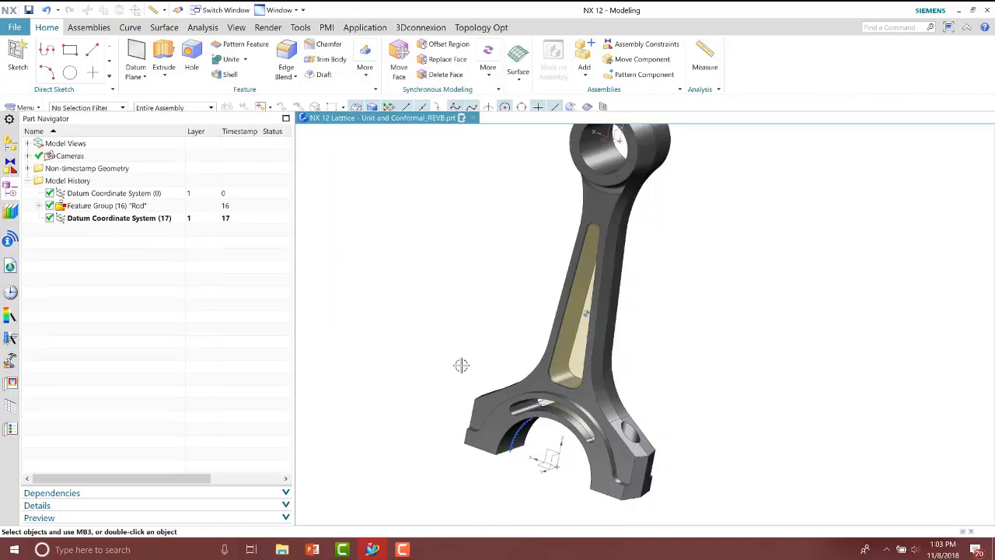
# Step: Switch to the PowerPoint slide show and advance to the "Thank You!" slide
pyautogui.hotkey('alt', 'Tab')
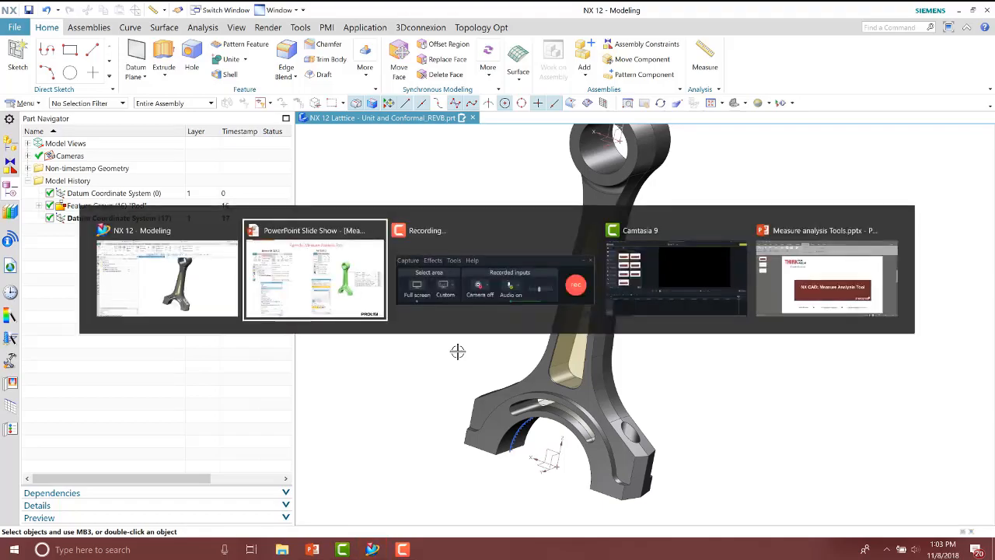
pyautogui.press('Right')
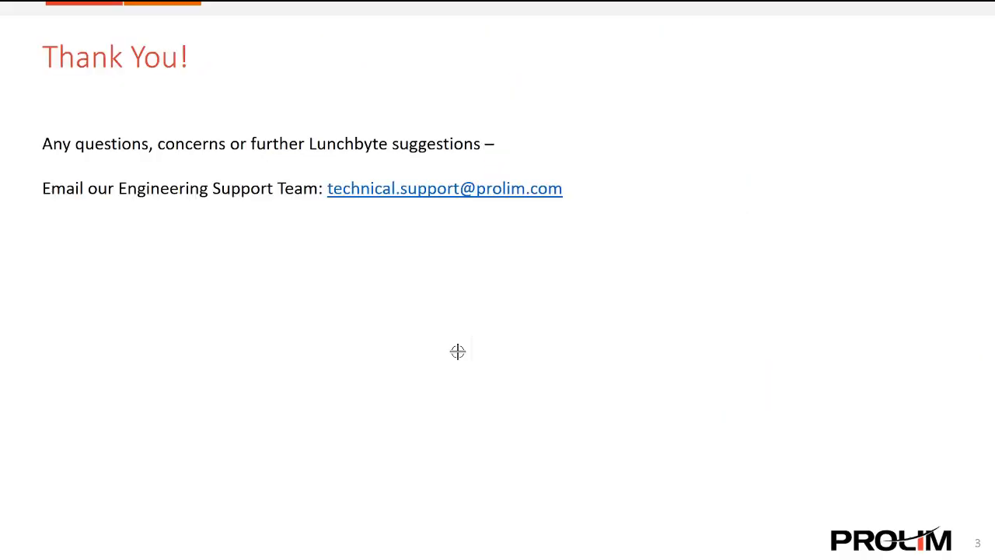